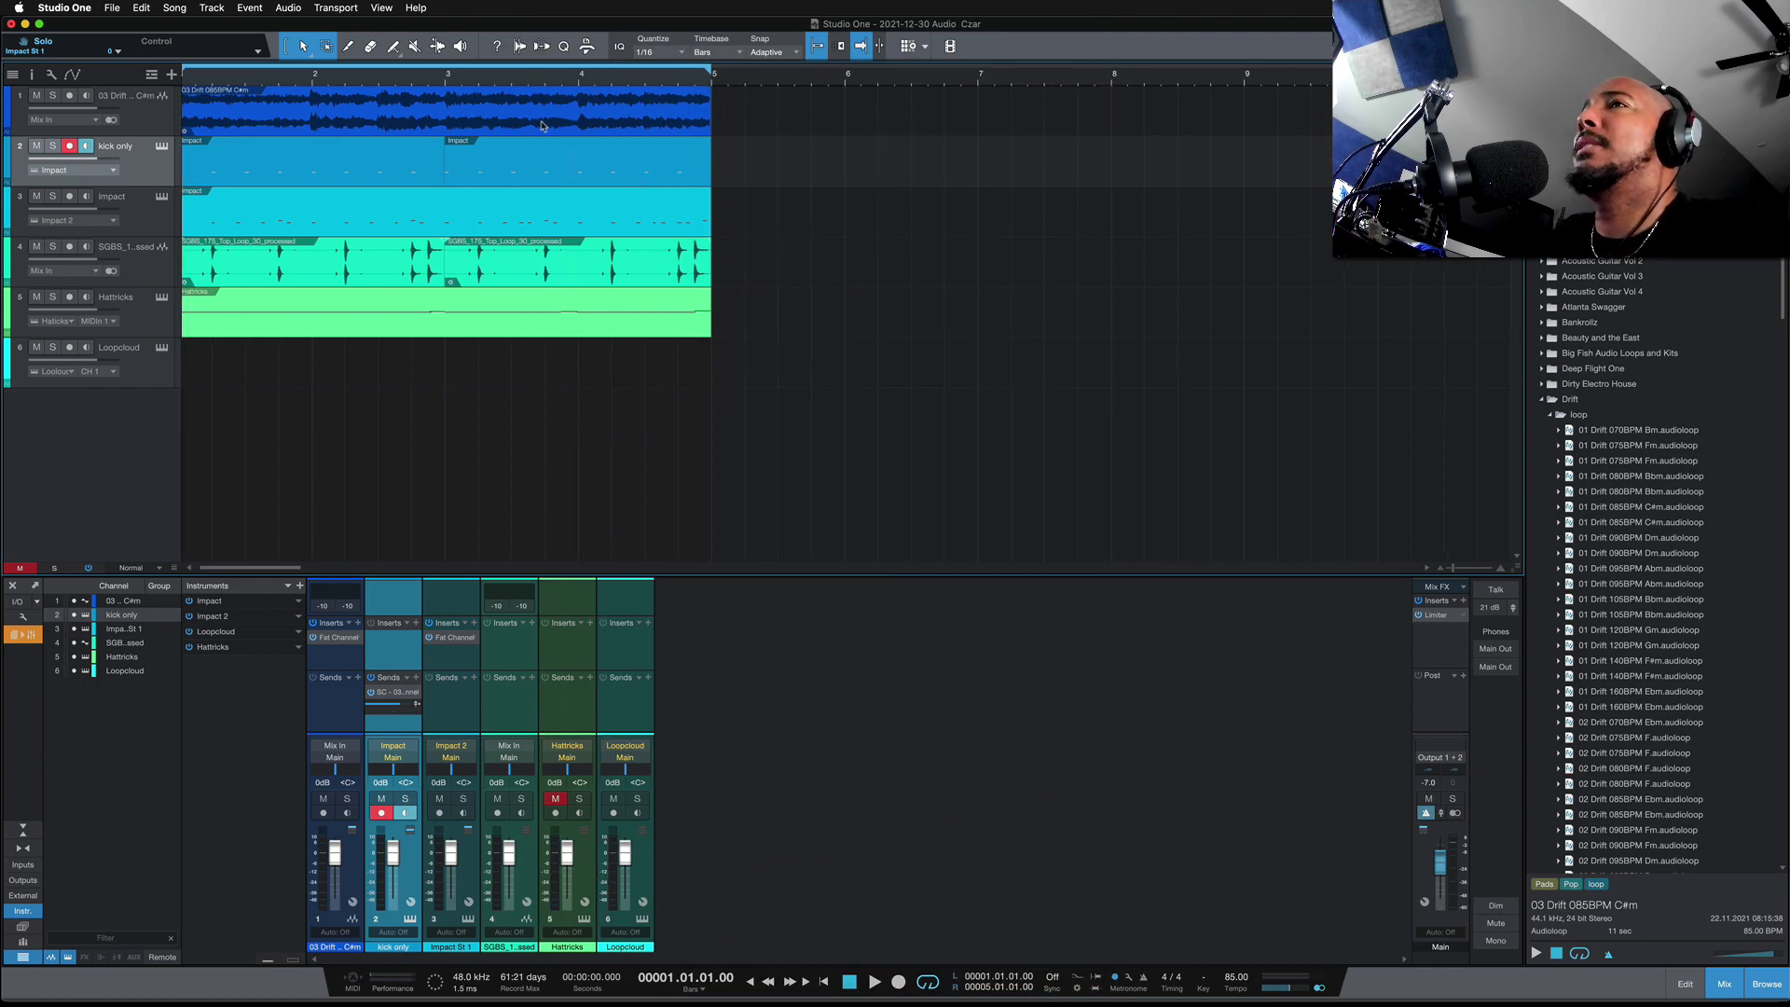
Step: Solo the 03 Drift pad loop and play it back on its own
{"action": "left_click", "coordinate": [542, 126]}
{"action": "key", "text": "s"}
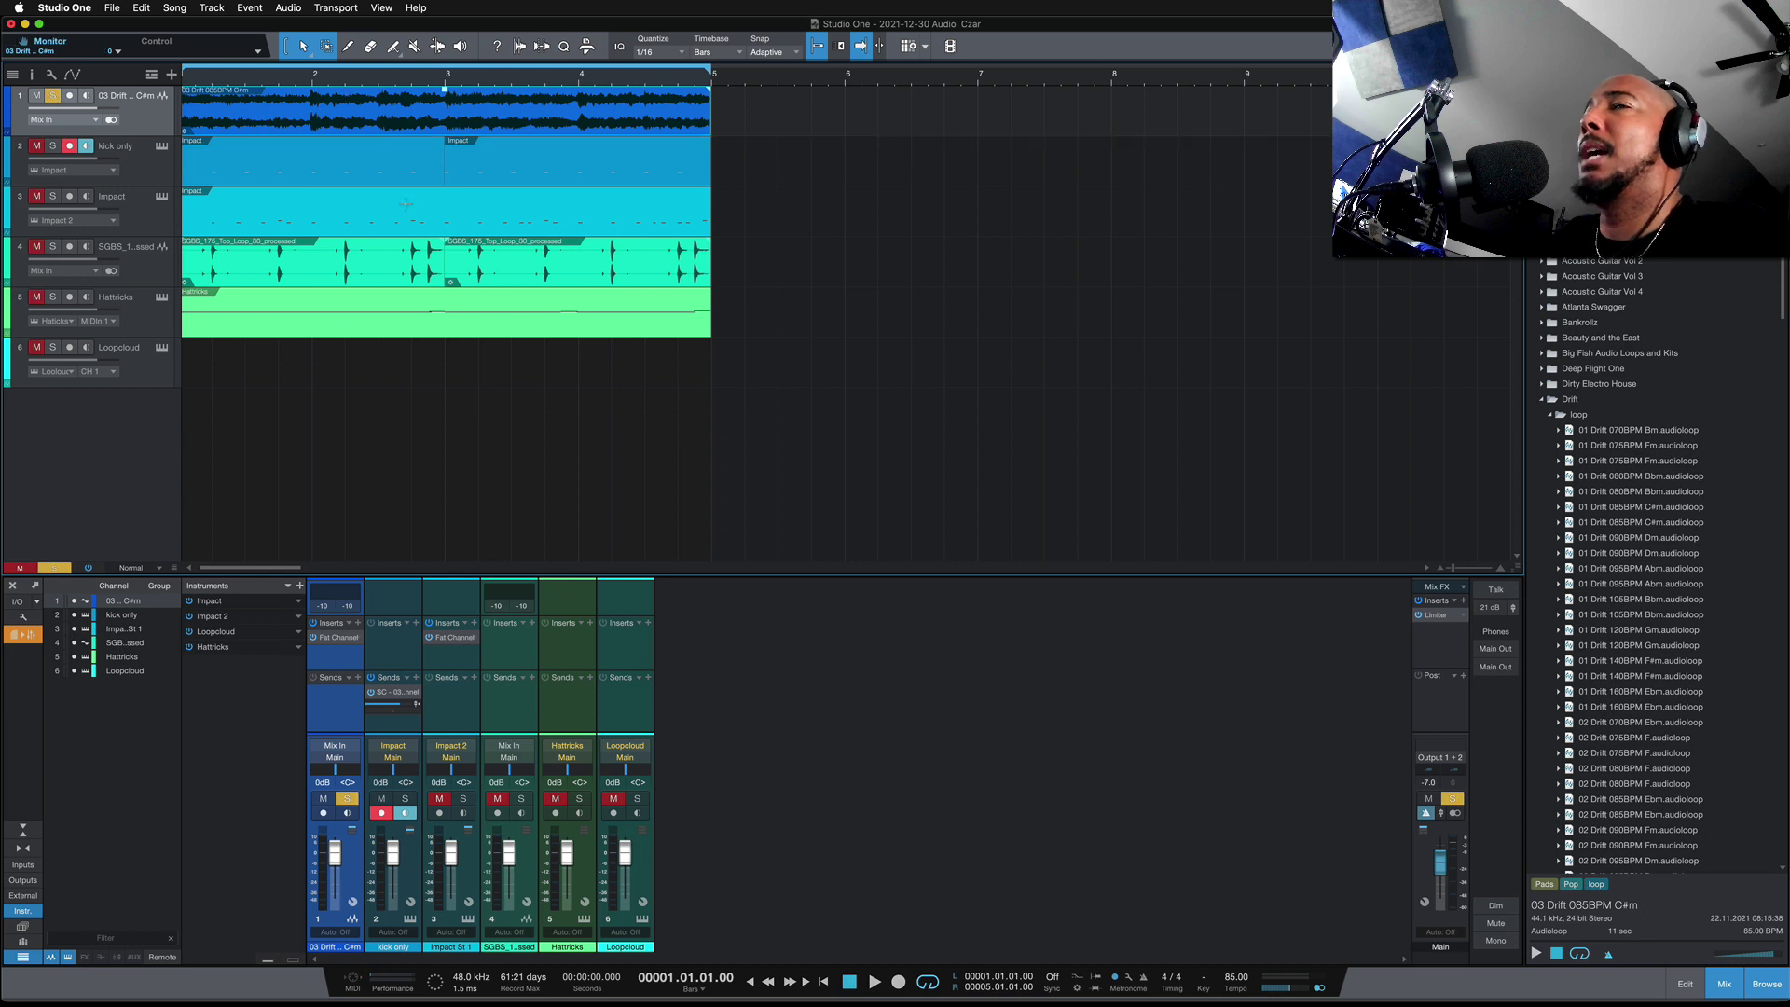
{"action": "key", "text": "space"}
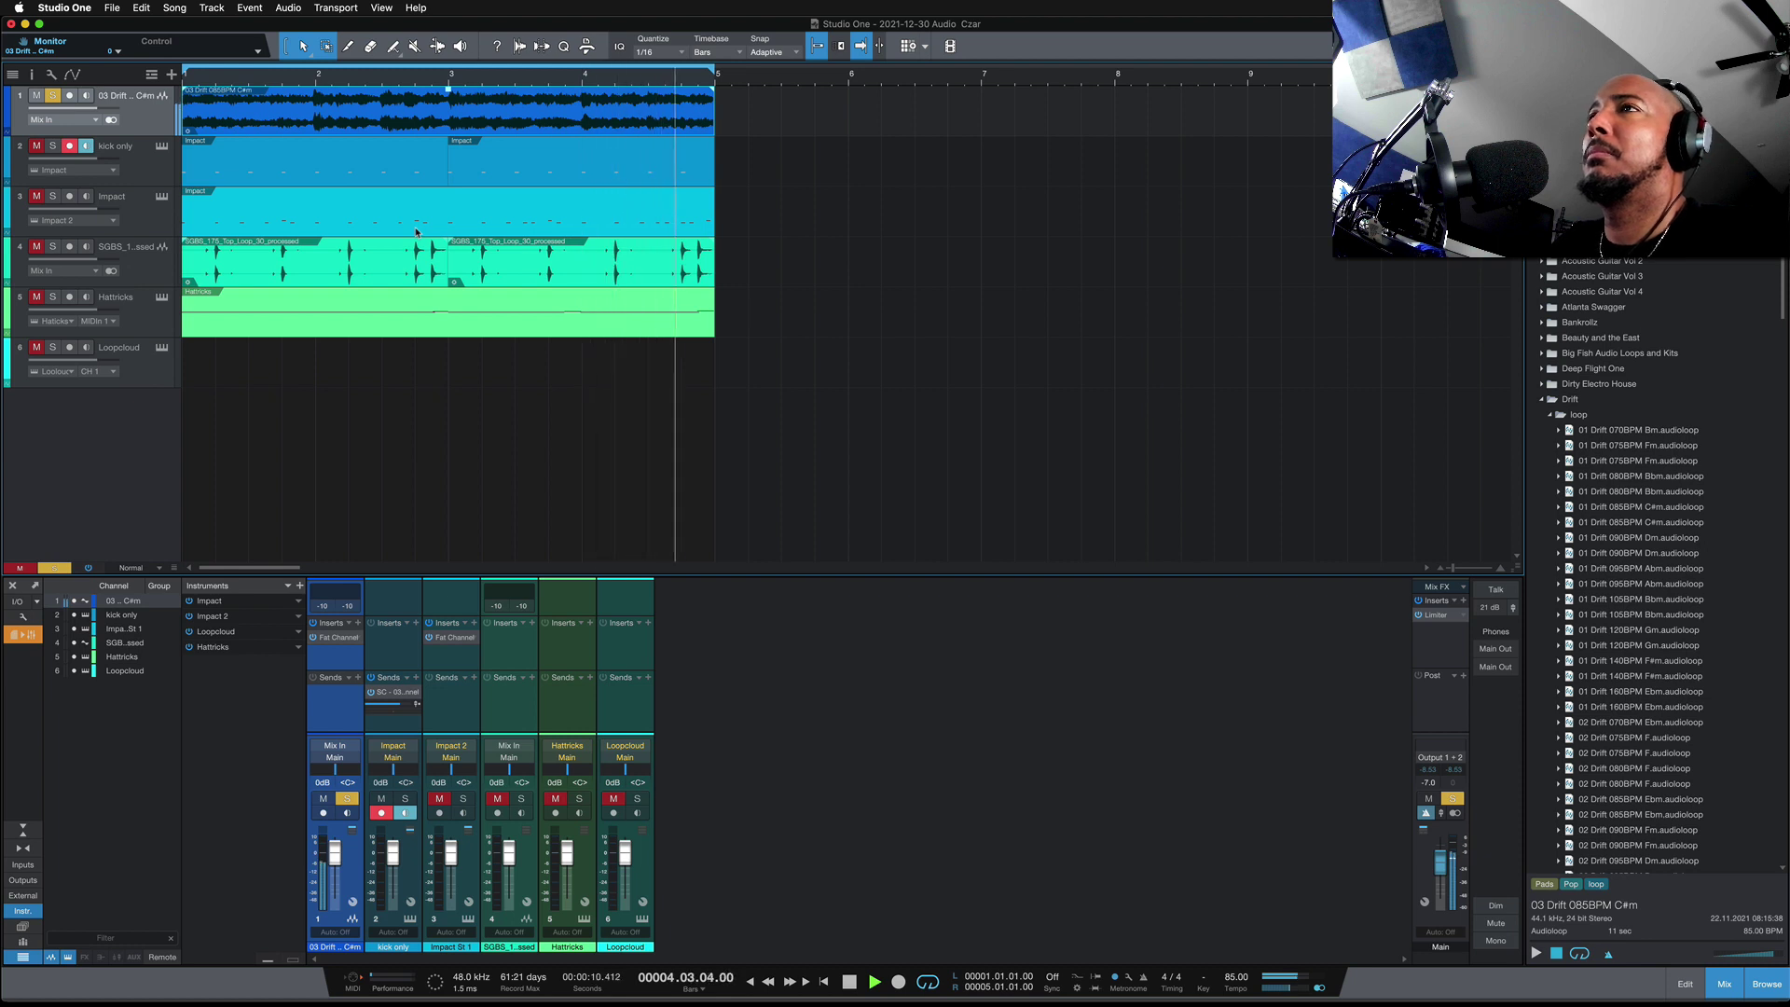
{"action": "key", "text": "space"}
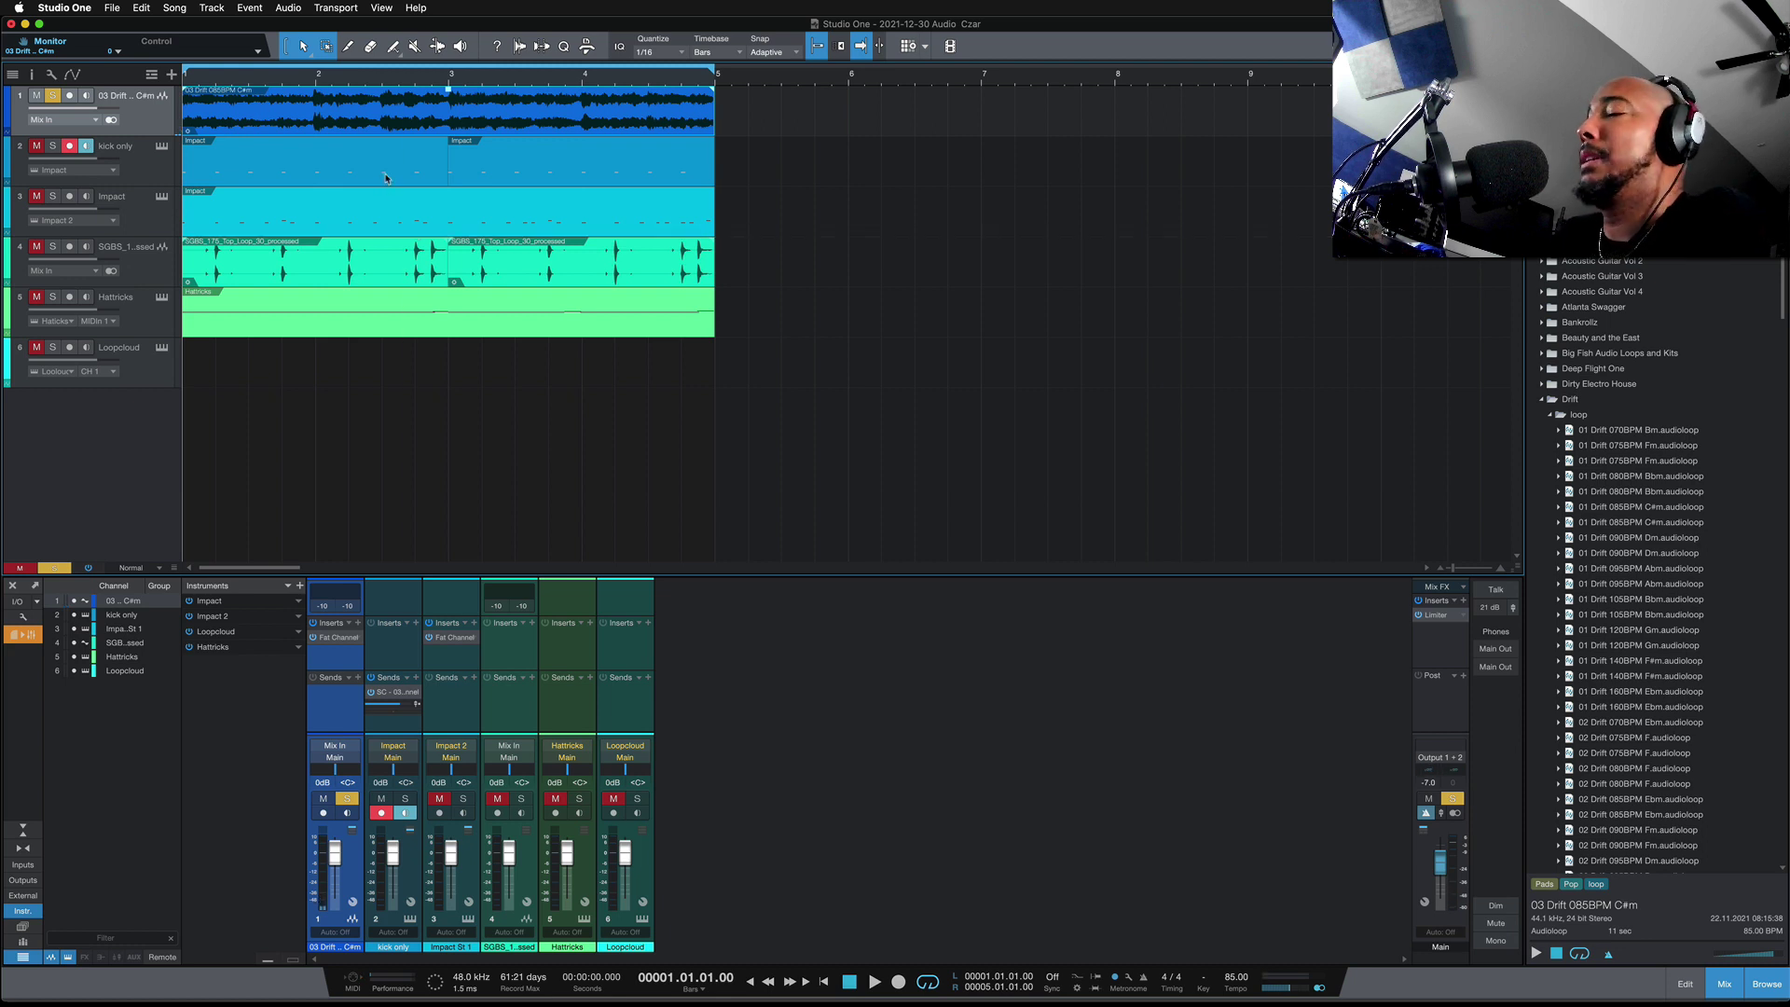
Step: Solo the kick only track instead and audition it alone
{"action": "key", "text": "space"}
{"action": "left_click", "coordinate": [89, 147]}
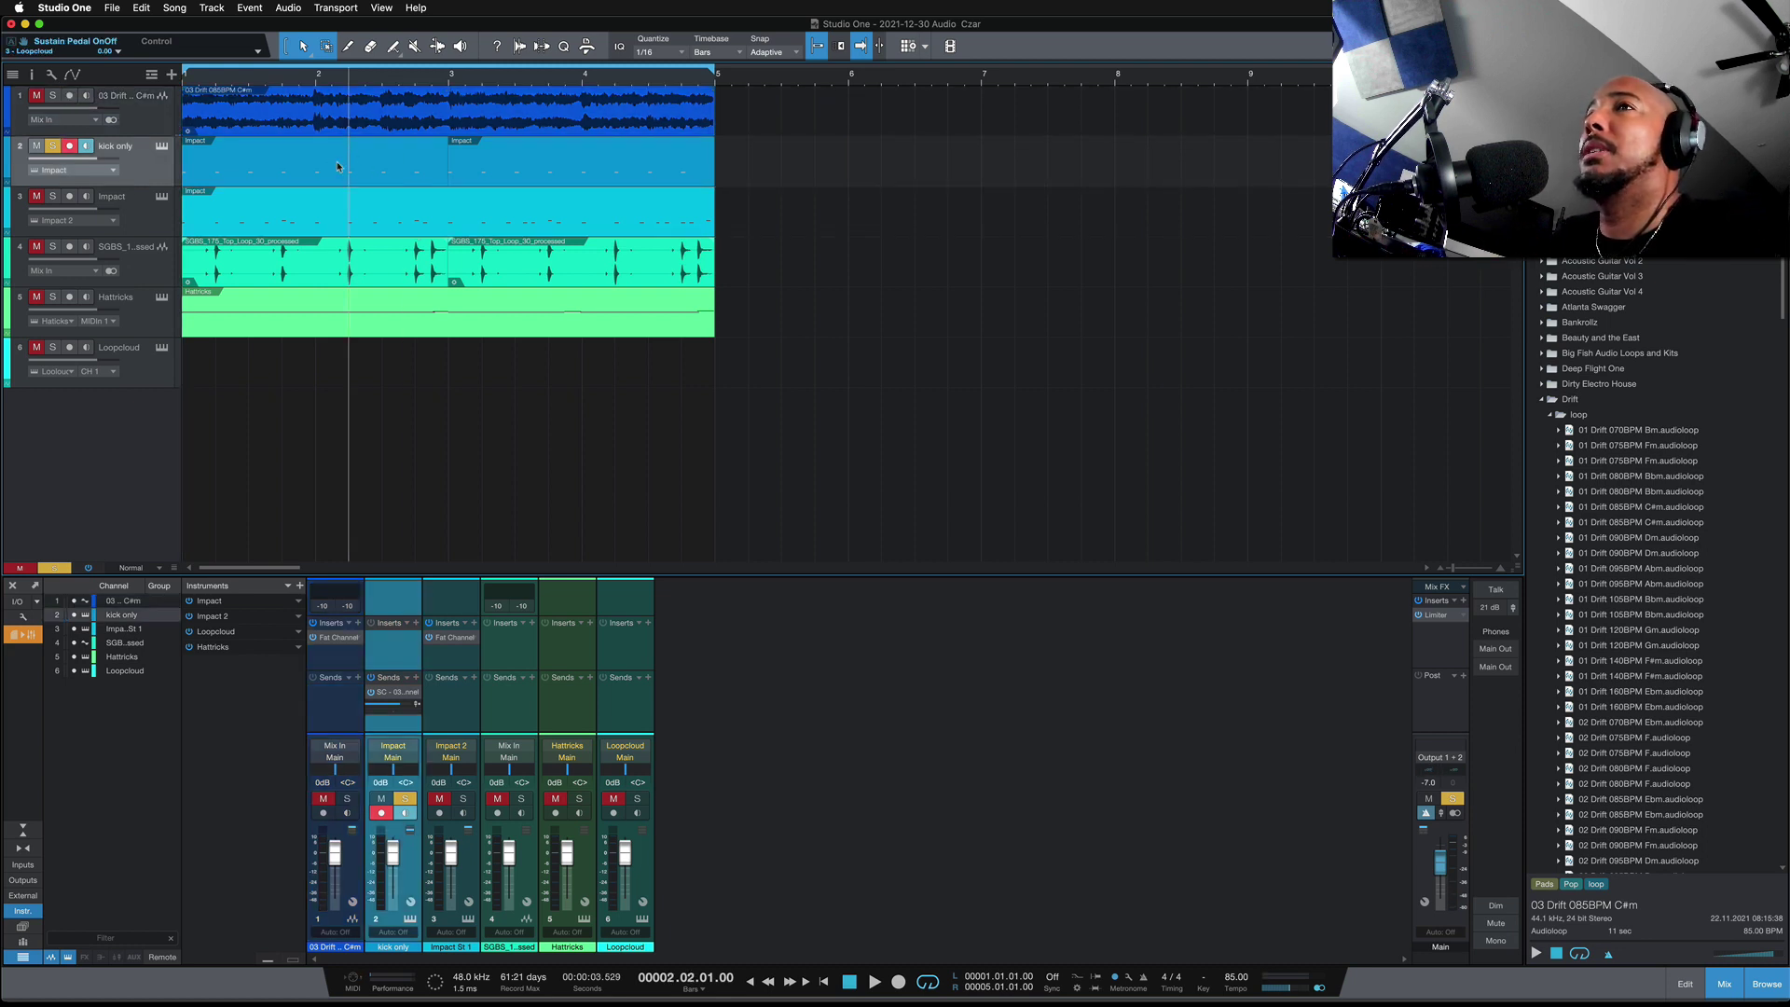
{"action": "key", "text": "space"}
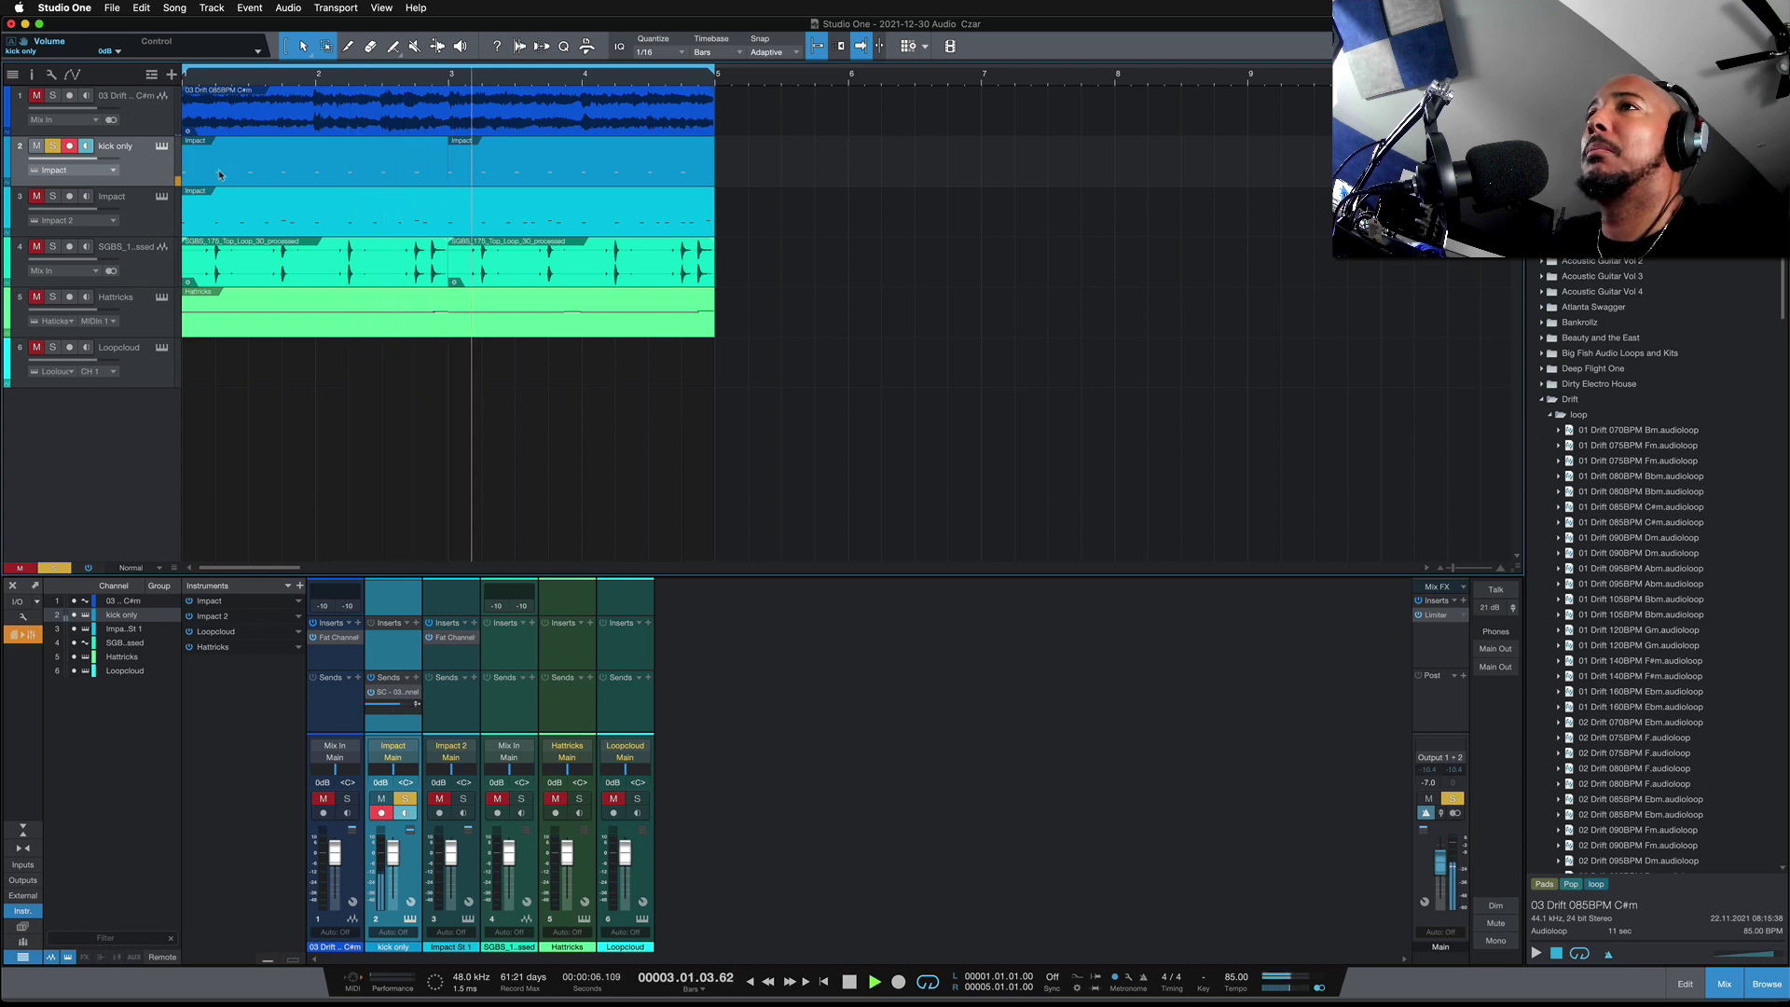
{"action": "key", "text": "space"}
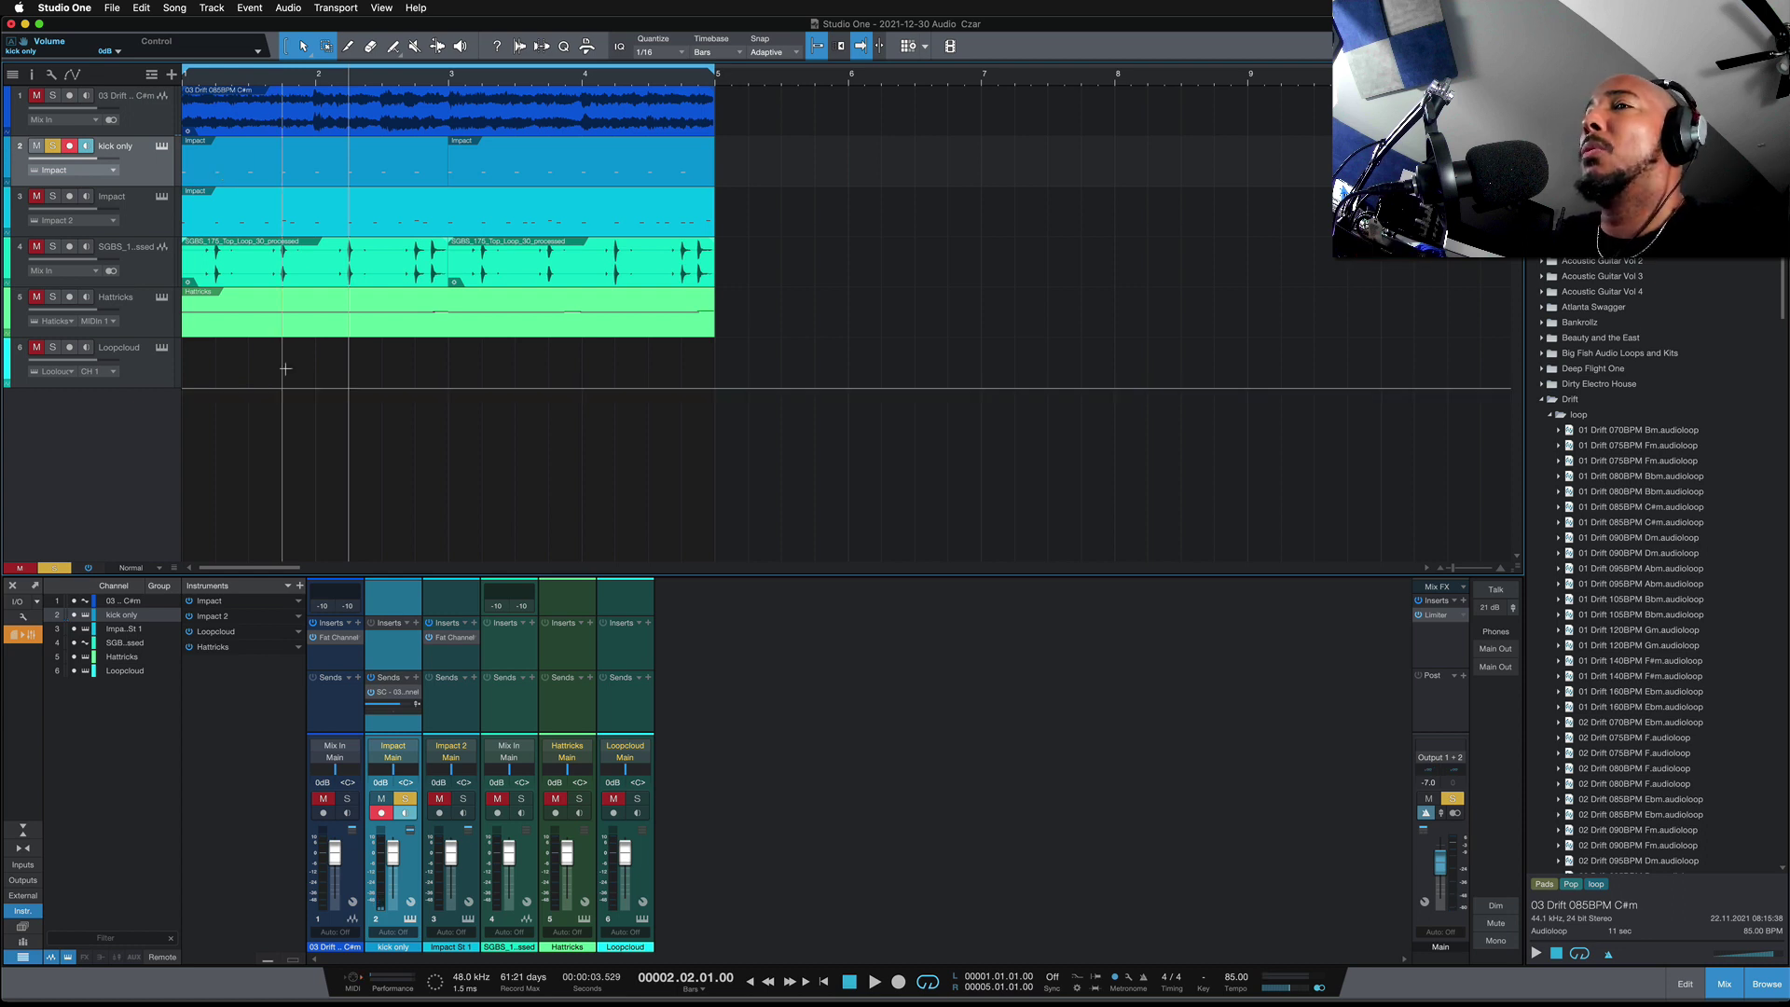
Step: On 03 Drift's Fat Channel compressor, enable sidechain and choose kick only as the key source
{"action": "left_click", "coordinate": [340, 640]}
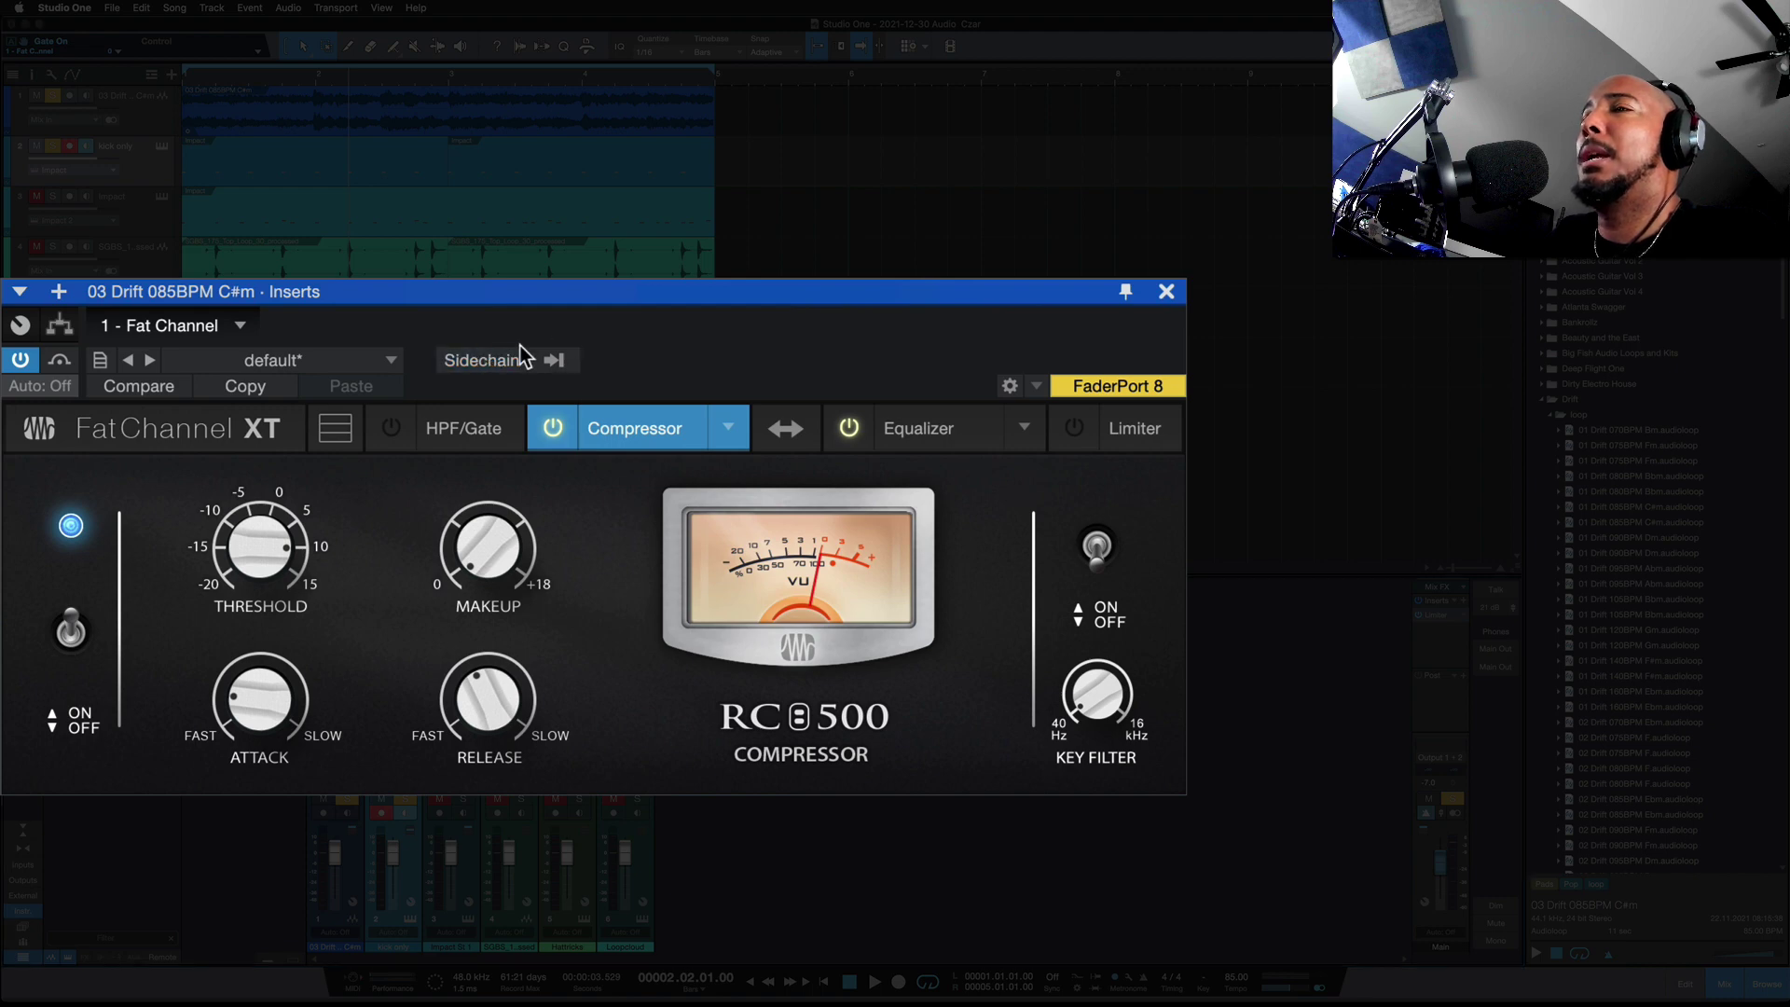
{"action": "left_click", "coordinate": [473, 356]}
{"action": "left_click", "coordinate": [558, 358]}
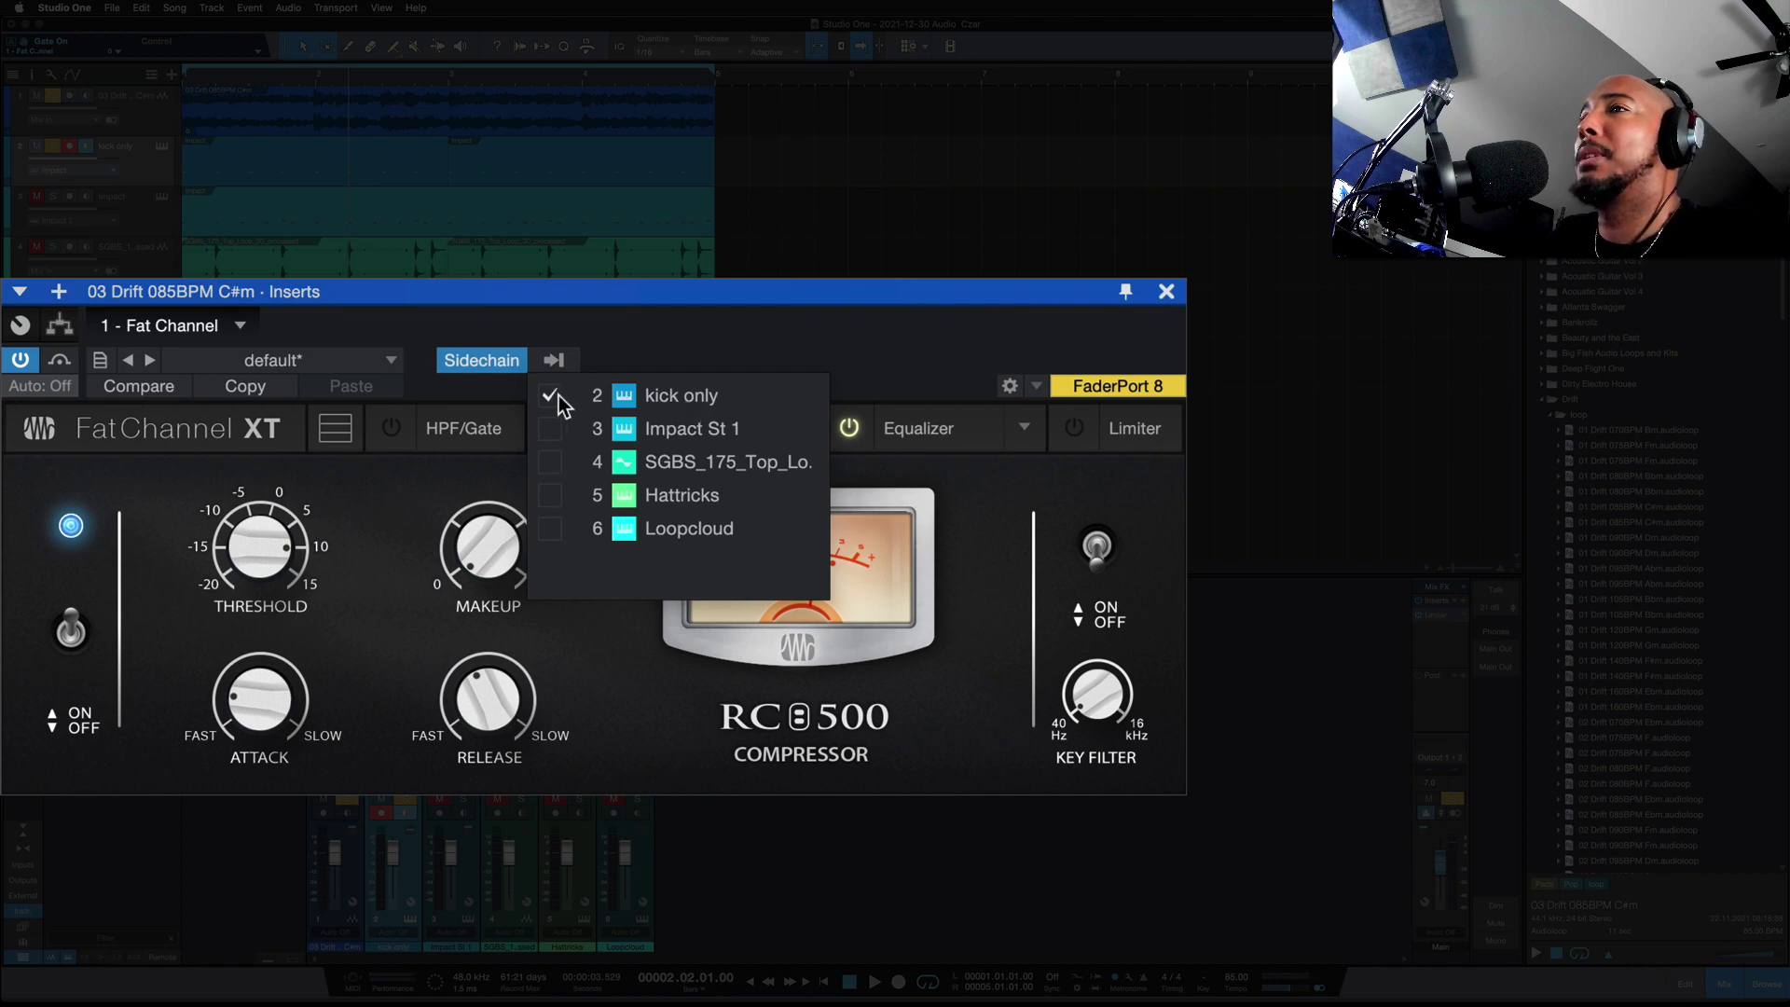
{"action": "left_click", "coordinate": [617, 339]}
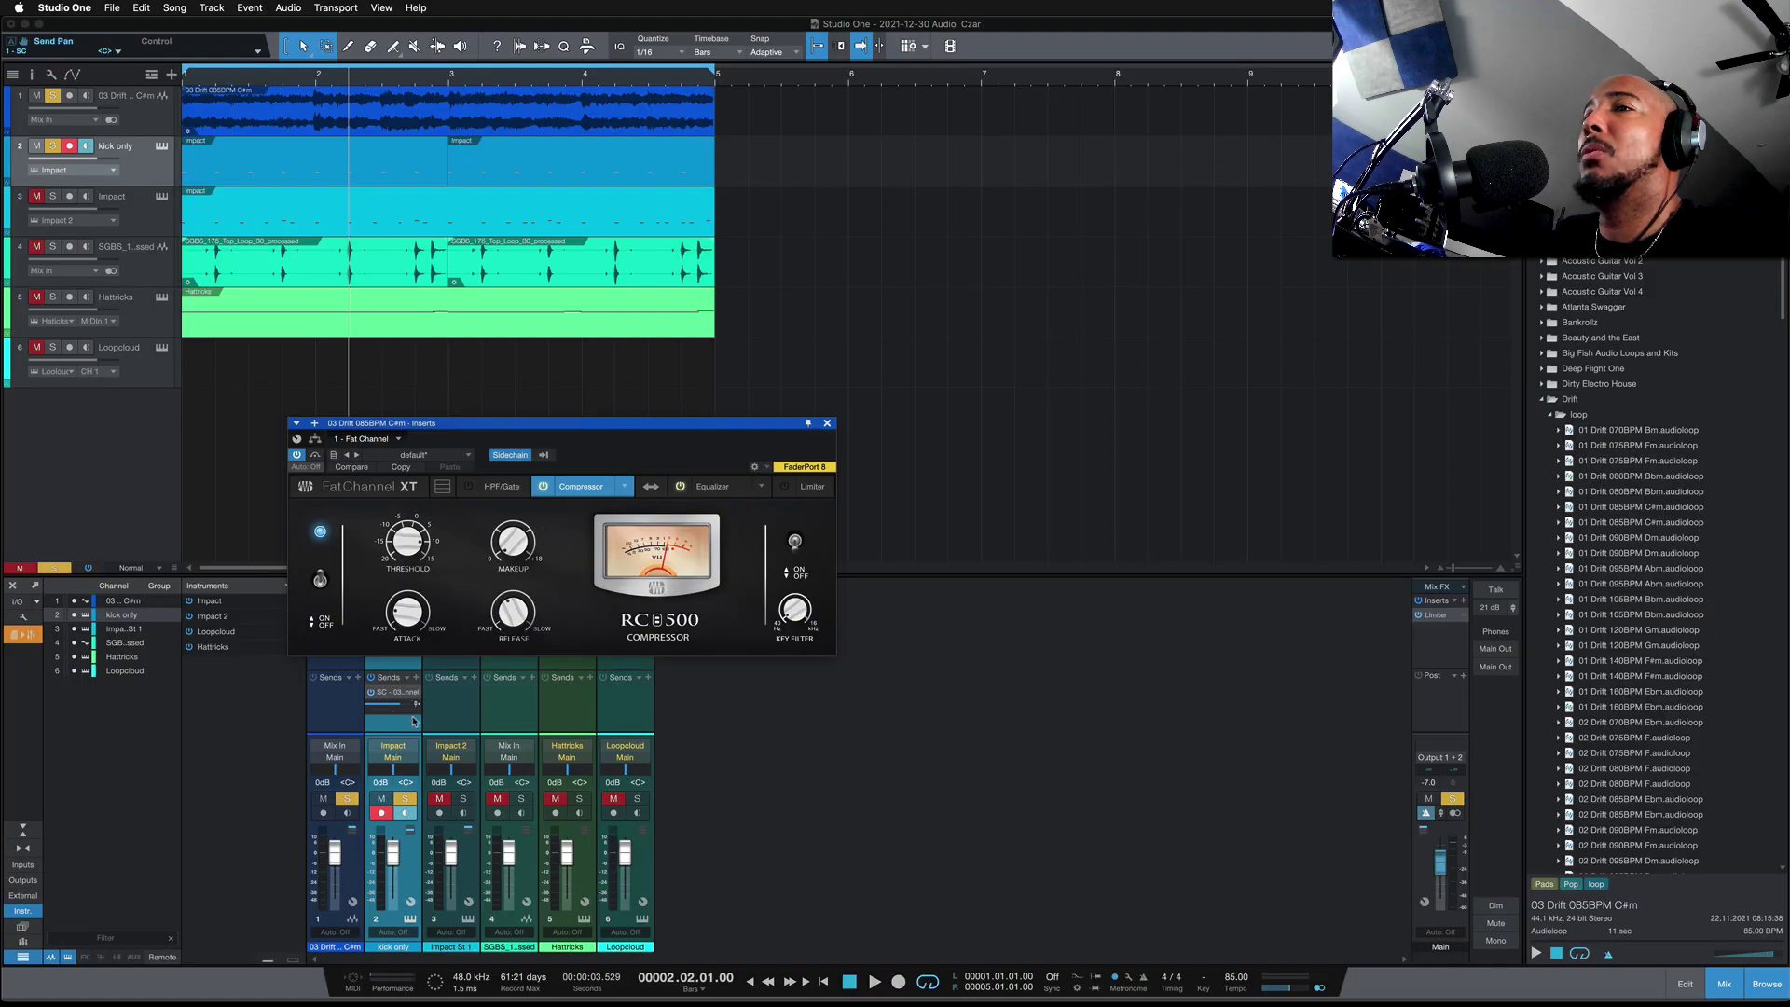
Step: Close the insert window and pull the kick only fader down to -∞
{"action": "left_click", "coordinate": [791, 467]}
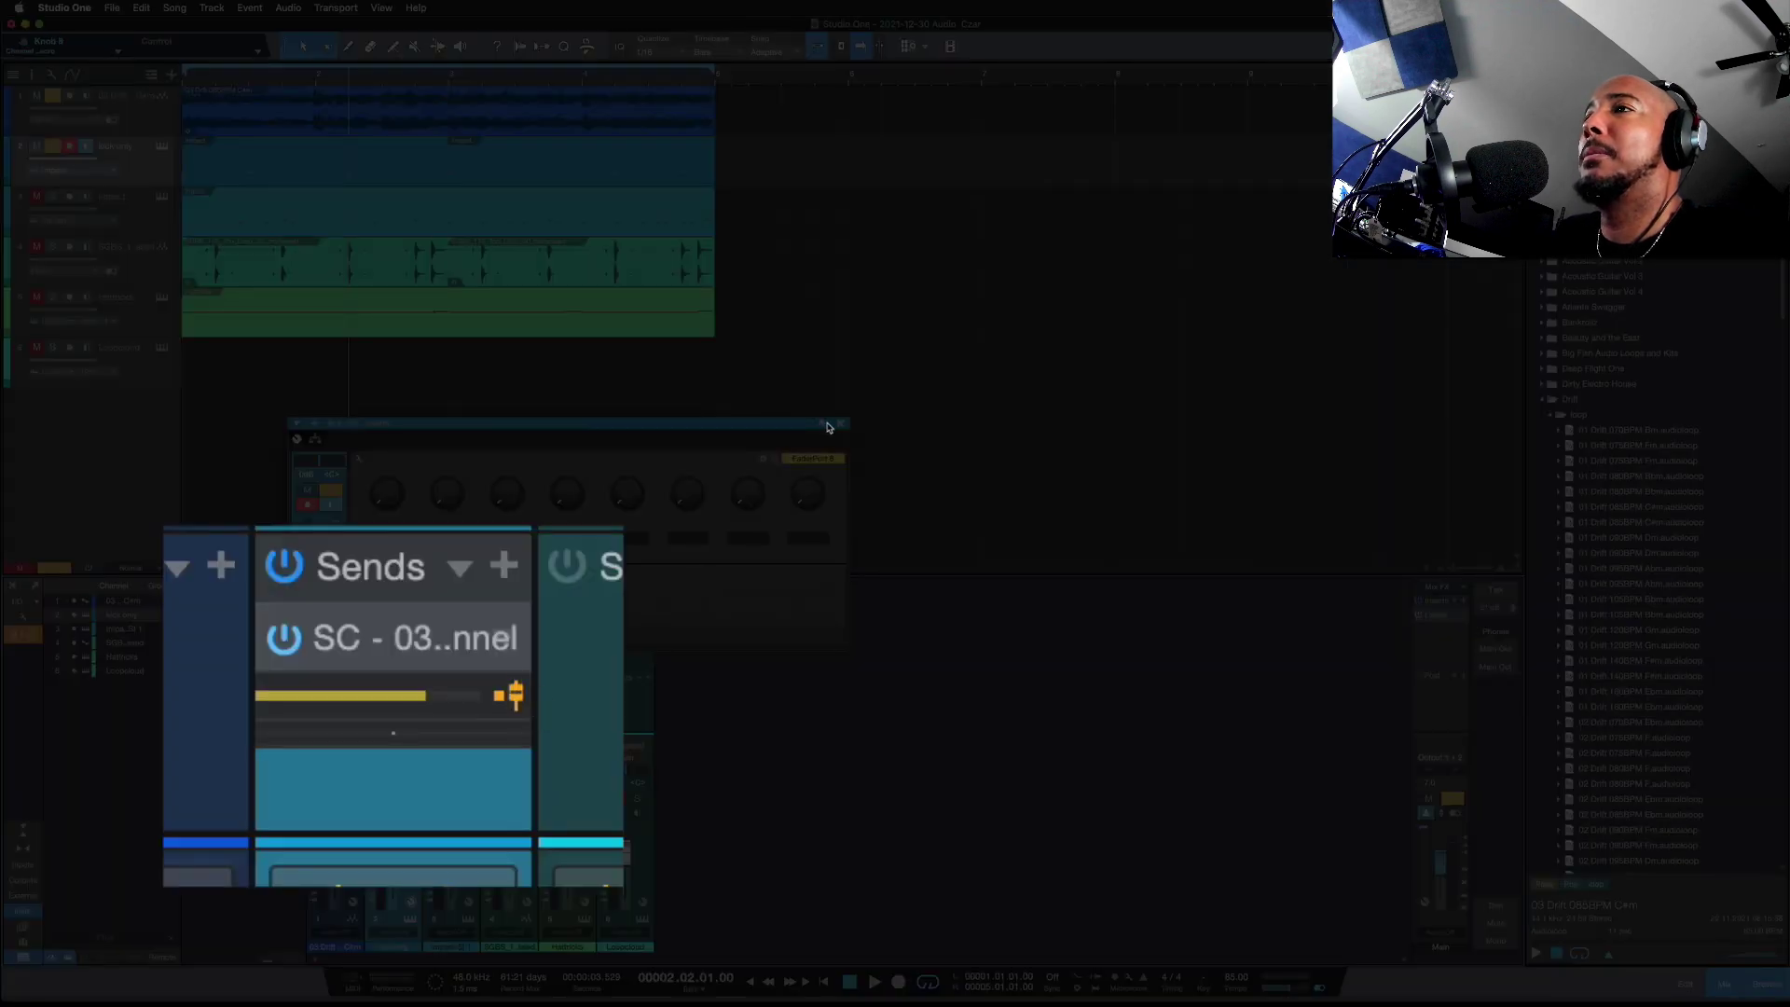
{"action": "left_click", "coordinate": [845, 424]}
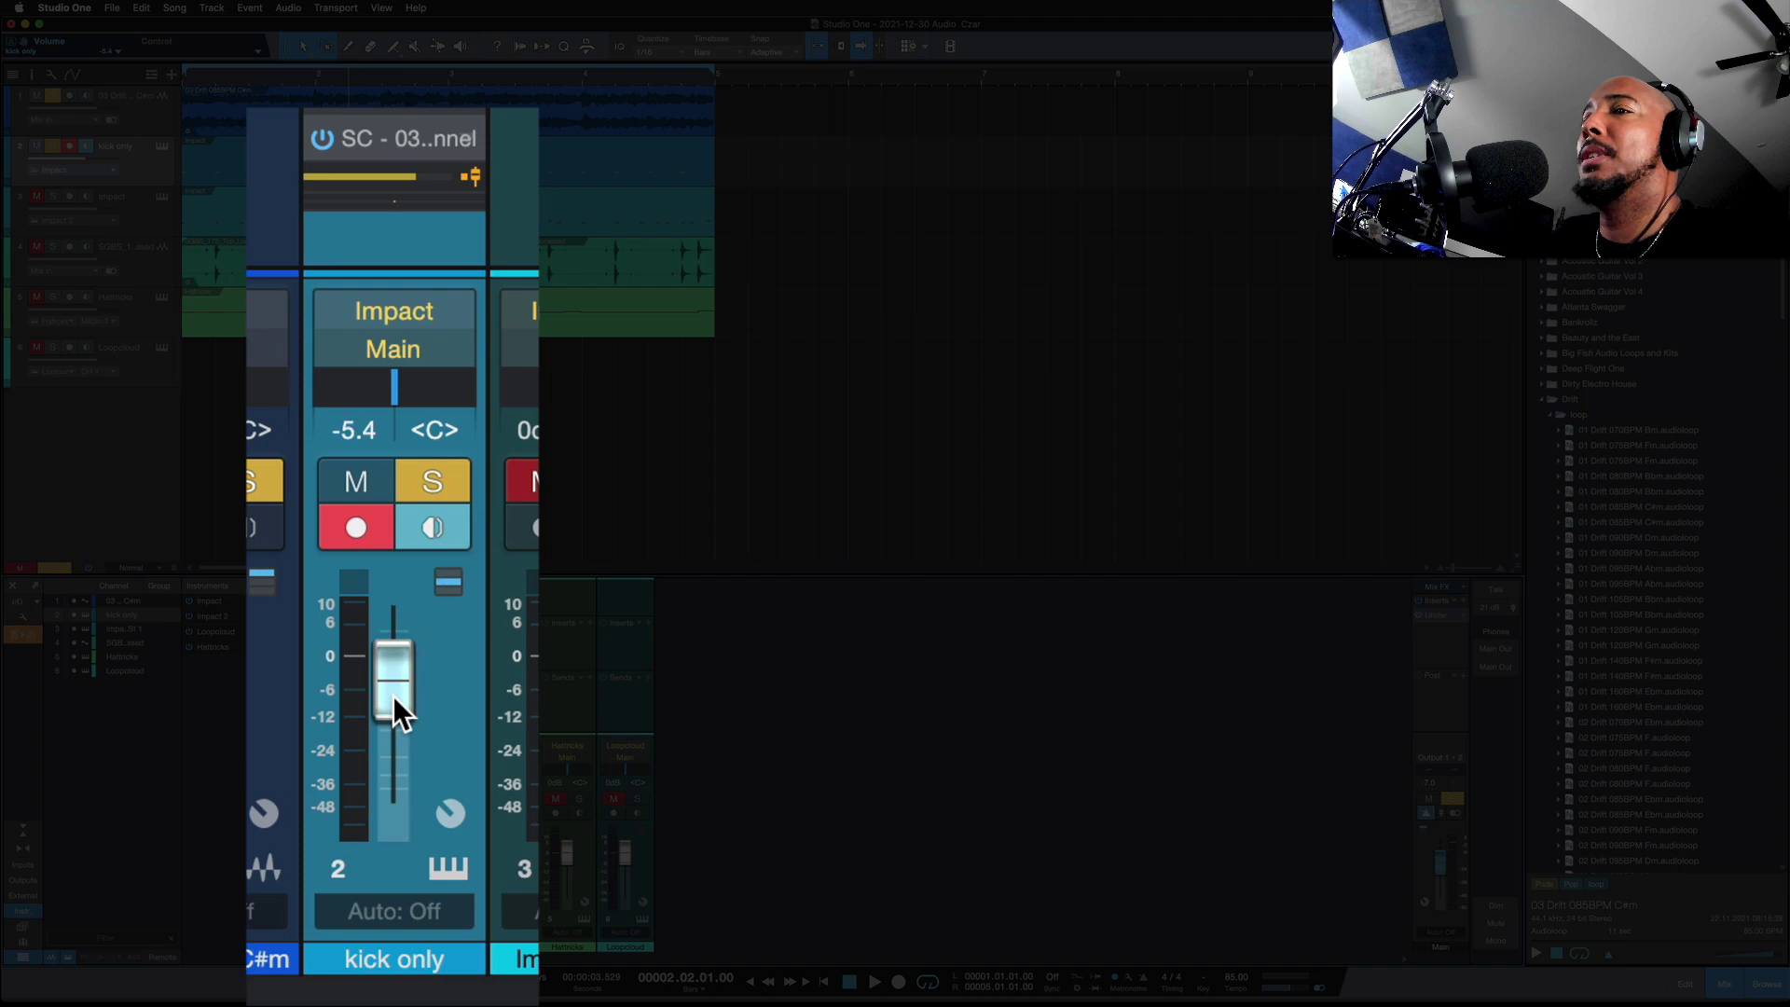
{"action": "left_click_drag", "start_coordinate": [394, 696], "coordinate": [390, 807]}
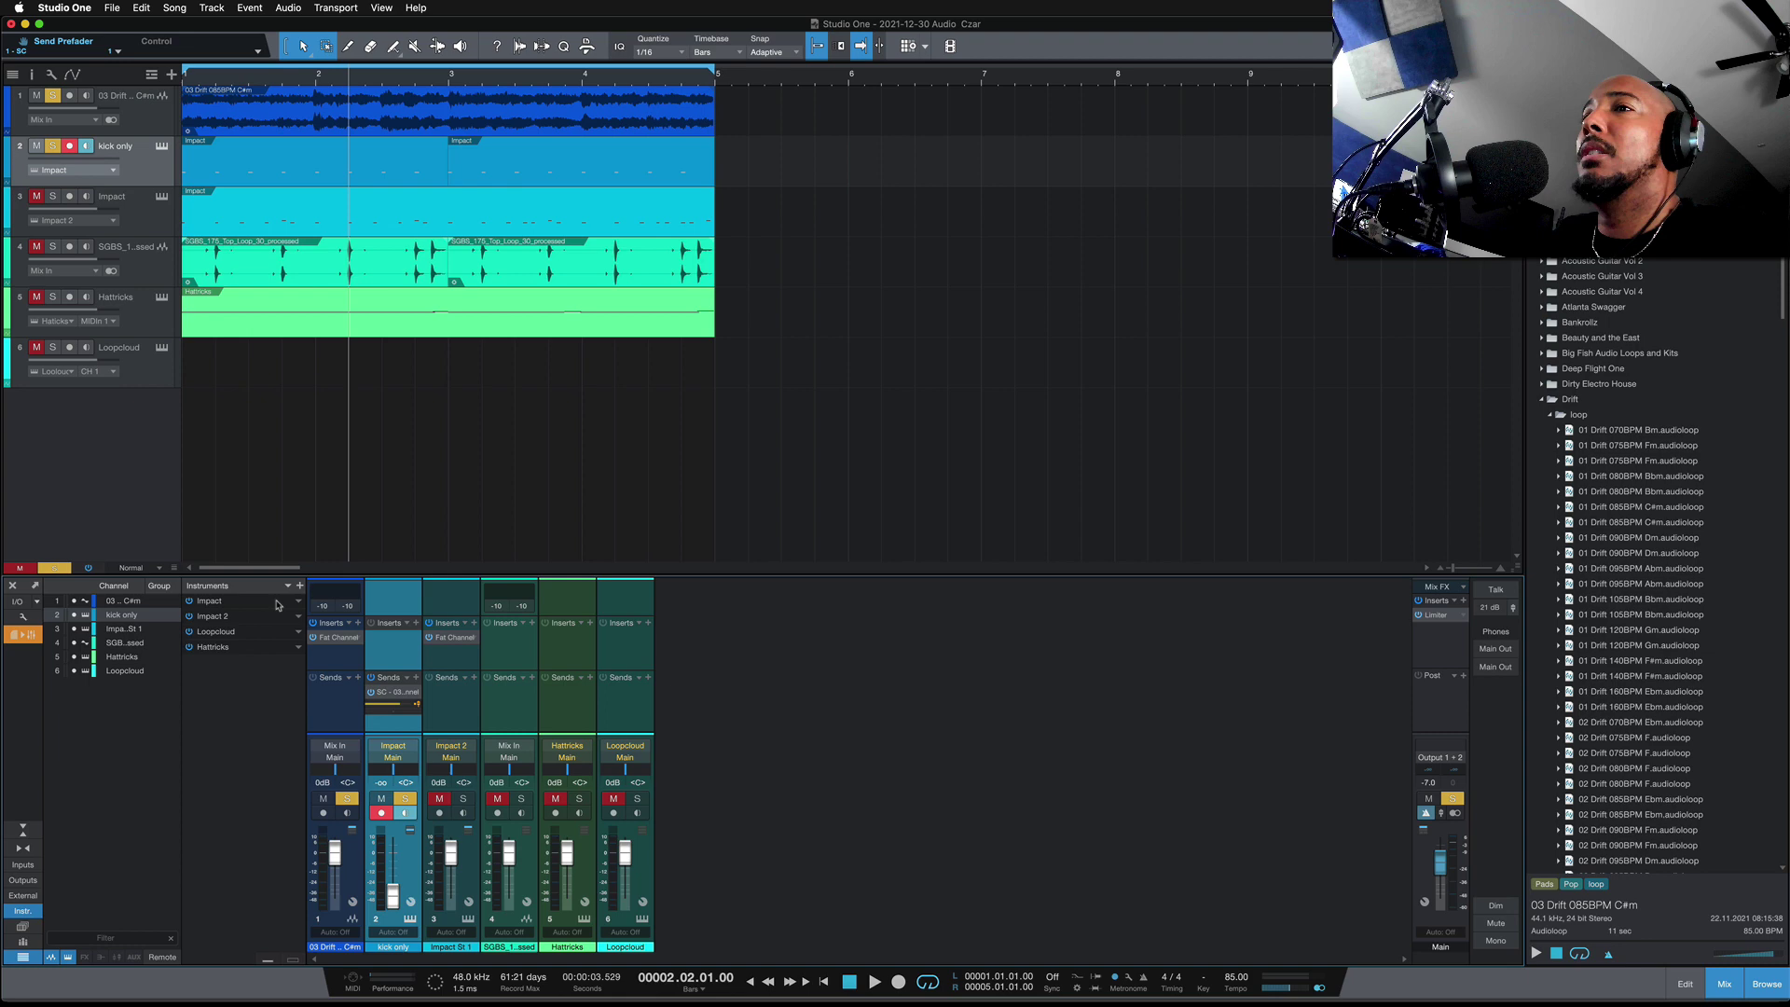
Step: Lower the 03 Drift compressor threshold to about -22.8 dB and start playback
{"action": "left_click", "coordinate": [331, 640]}
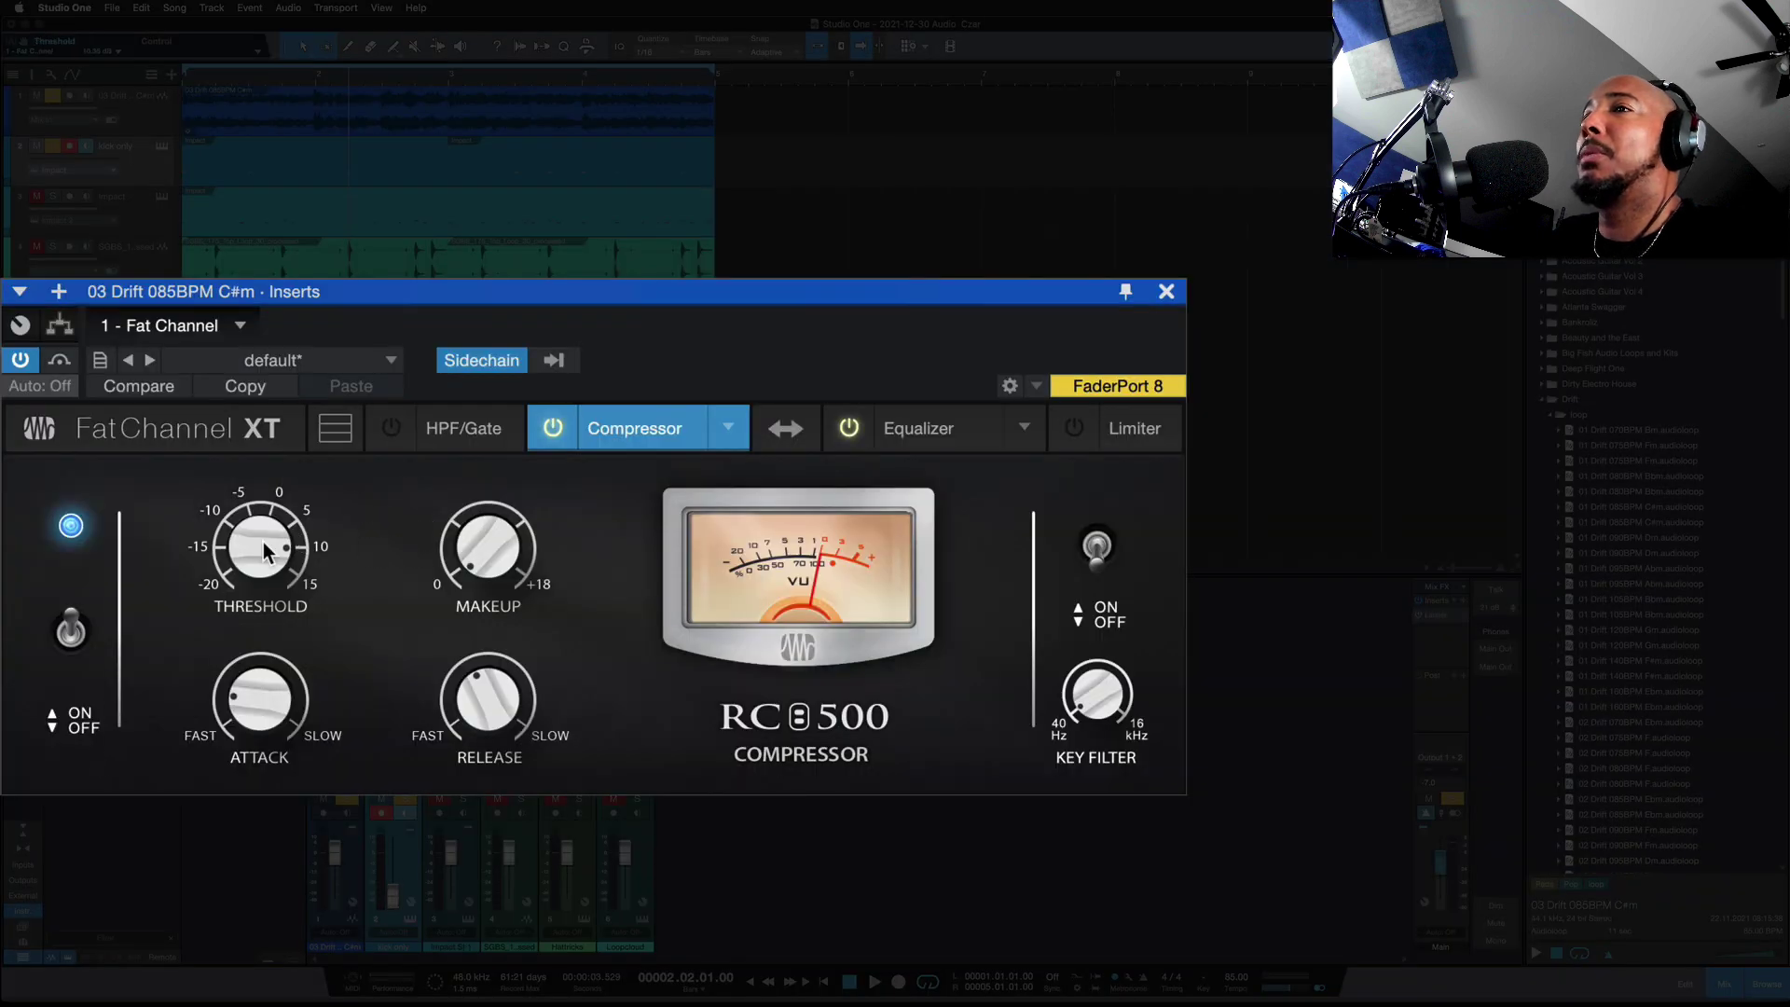
{"action": "left_click_drag", "start_coordinate": [252, 566], "coordinate": [252, 783]}
{"action": "key", "text": "space"}
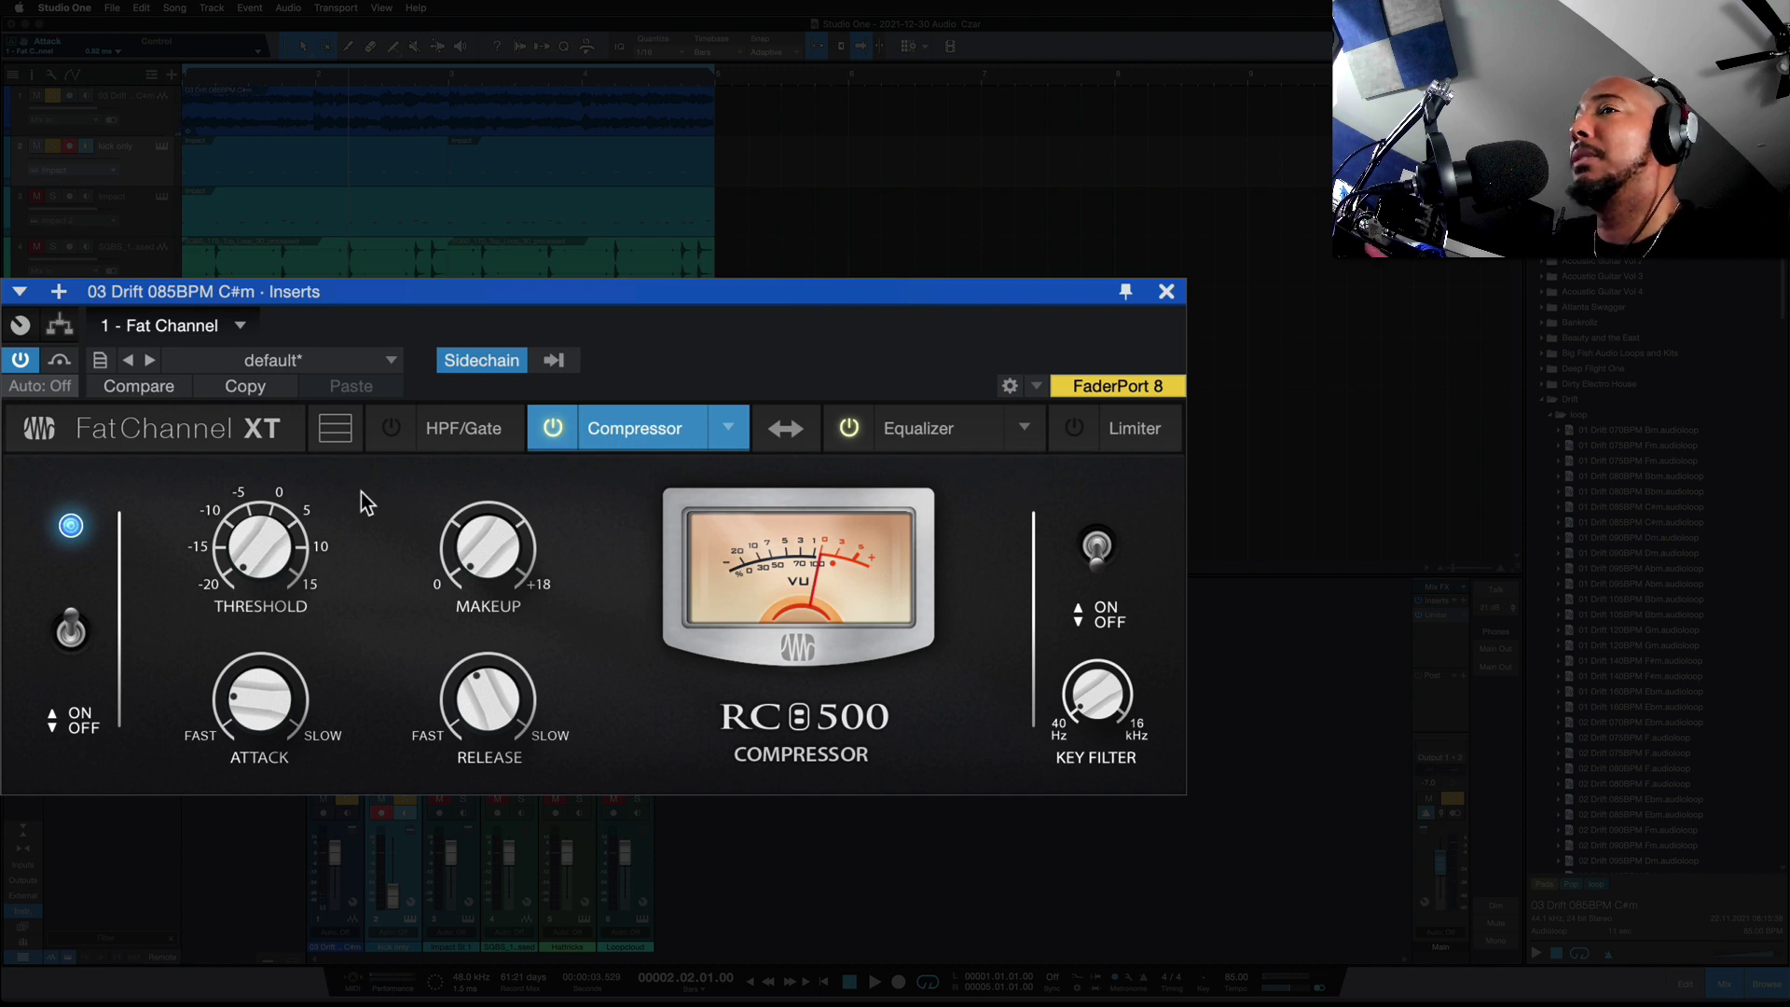
Step: Set the compressor release to 274 ms while listening to the pumping
{"action": "scroll", "coordinate": [307, 560], "scroll_direction": "up", "scroll_amount": 2}
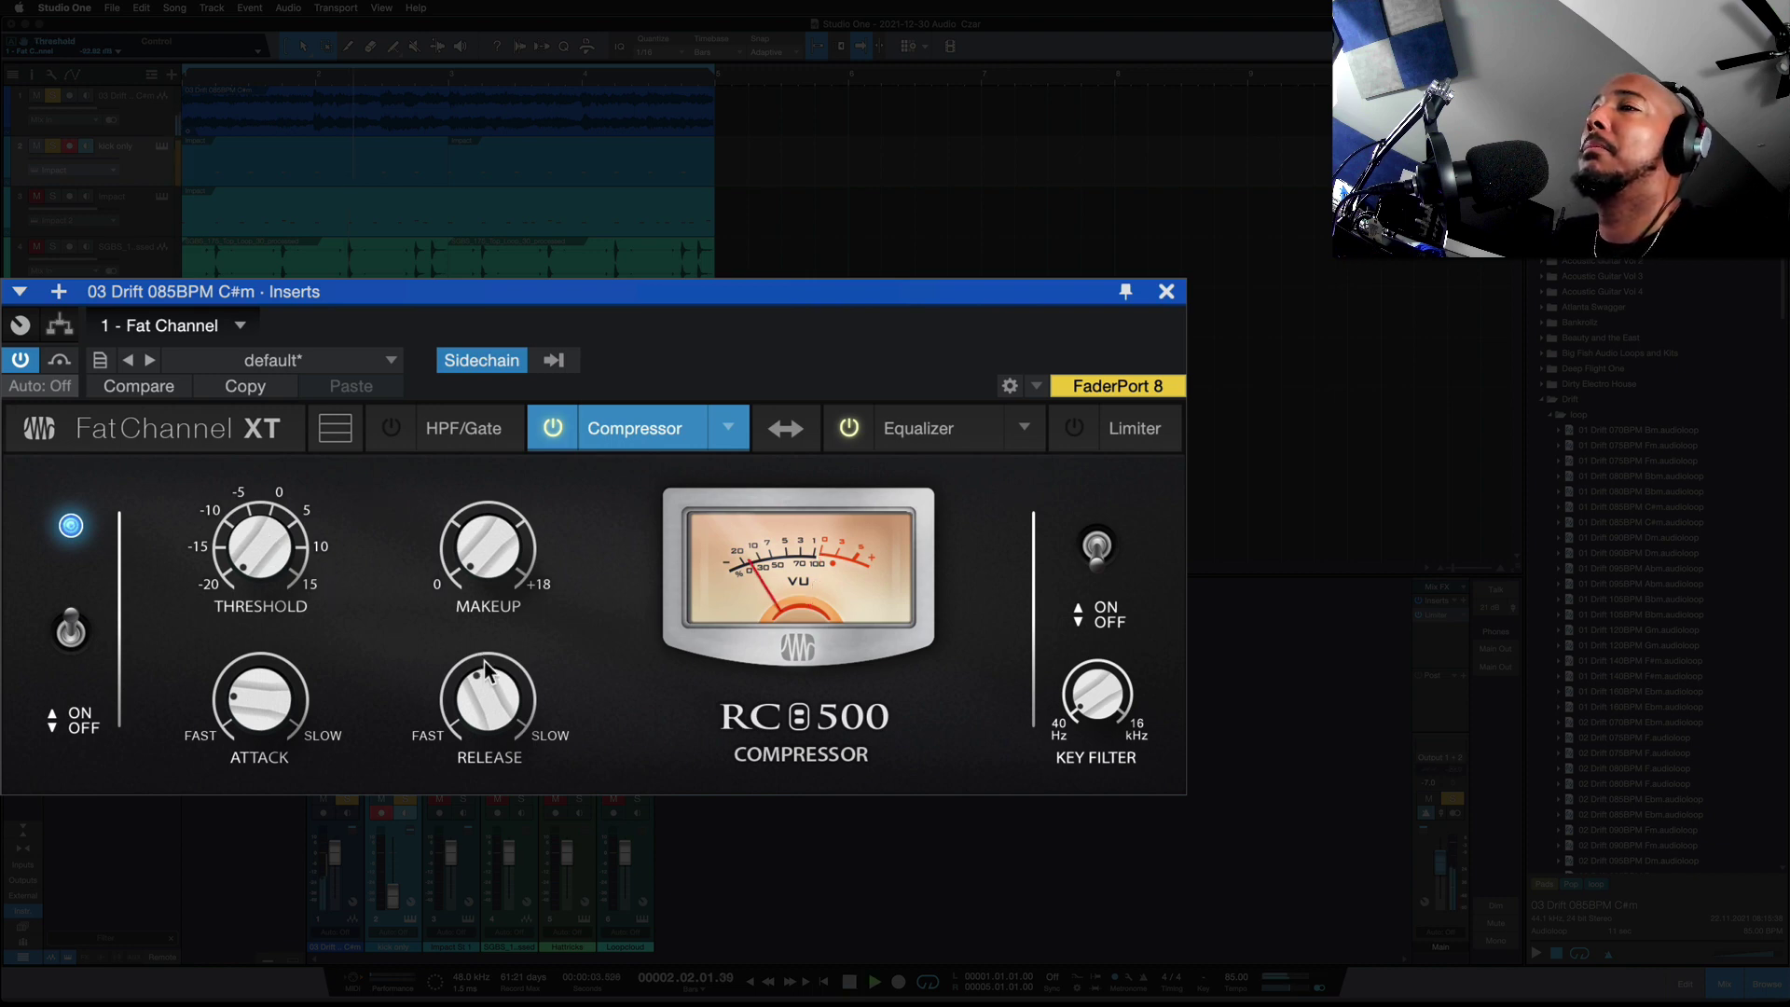
{"action": "scroll", "coordinate": [490, 689], "scroll_direction": "down", "scroll_amount": 2}
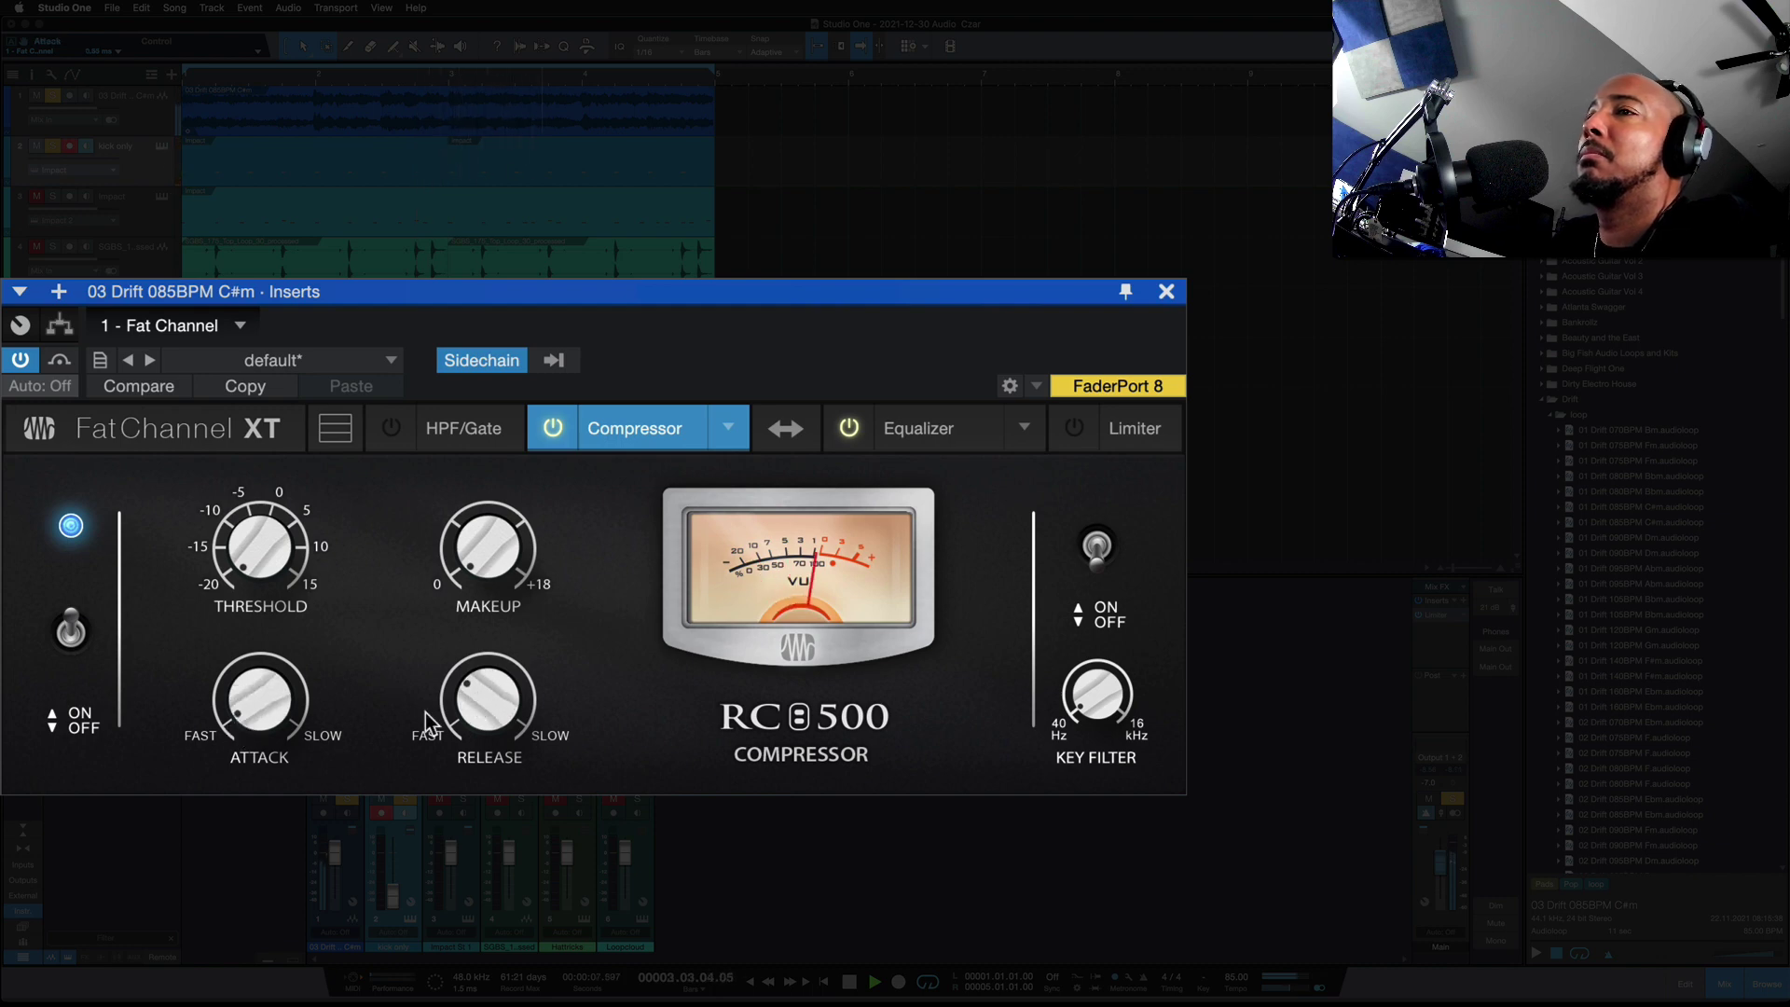
{"action": "scroll", "coordinate": [480, 686], "scroll_direction": "up", "scroll_amount": 2}
{"action": "left_click_drag", "start_coordinate": [480, 684], "coordinate": [480, 675]}
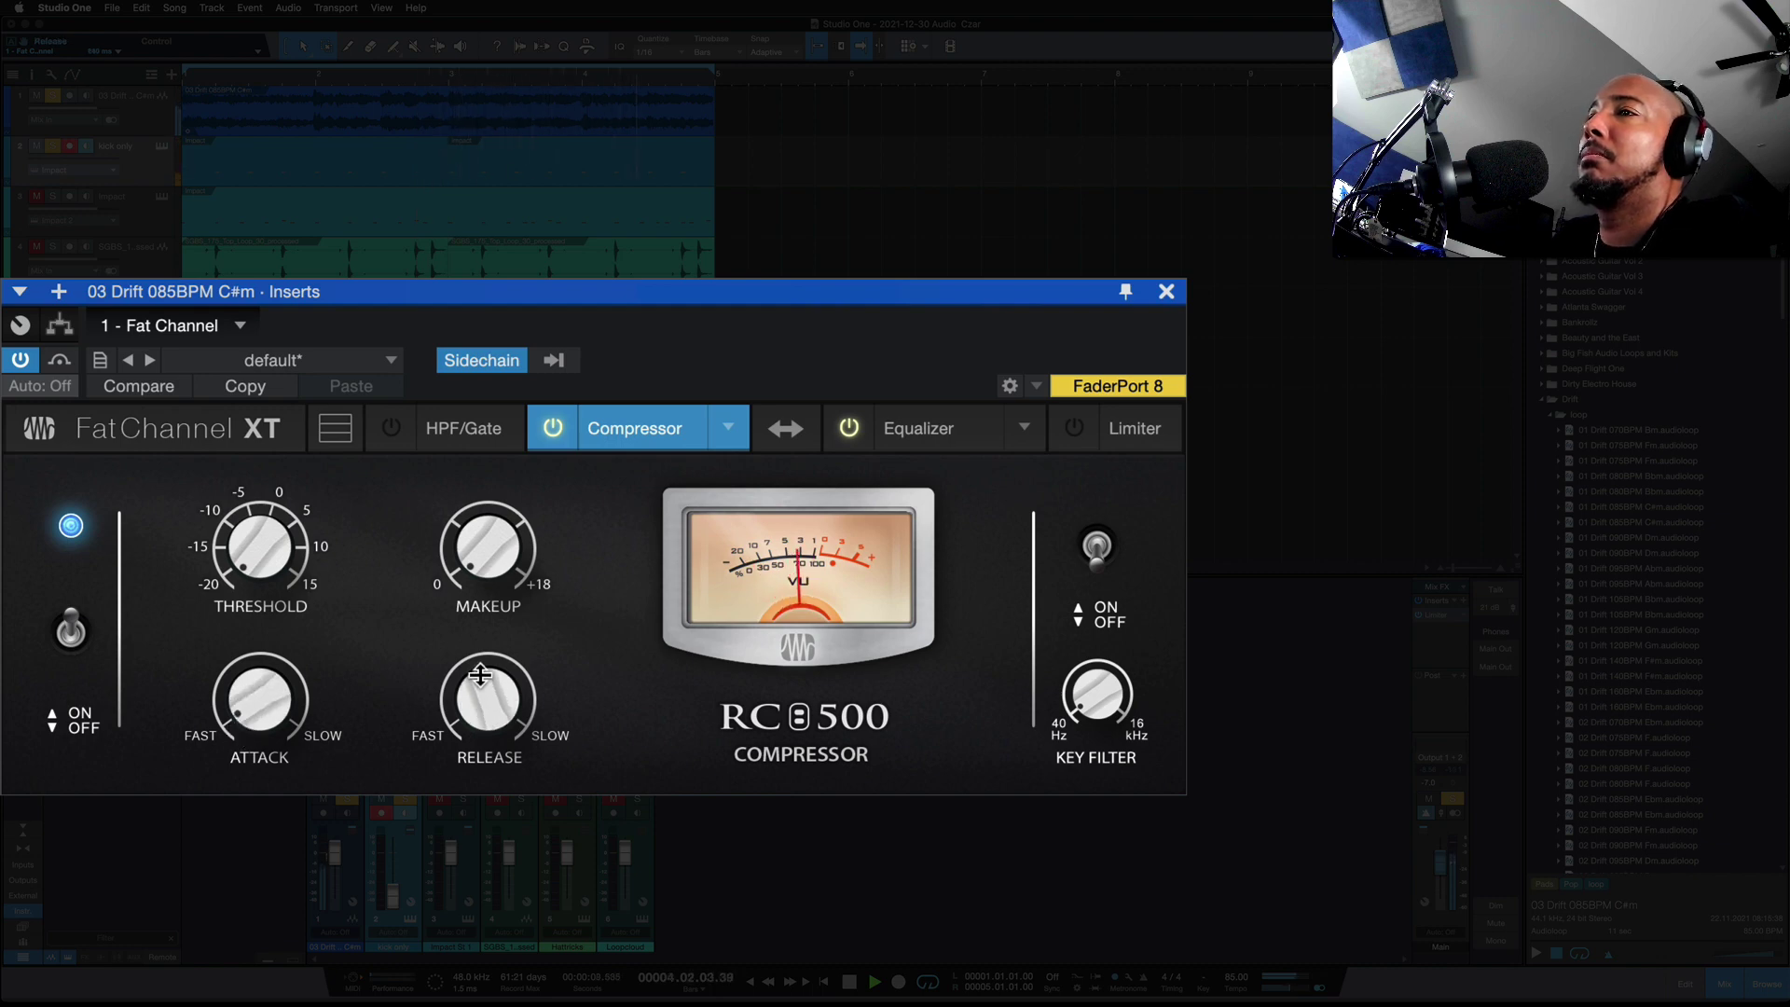
{"action": "scroll", "coordinate": [481, 675], "scroll_direction": "down", "scroll_amount": 5}
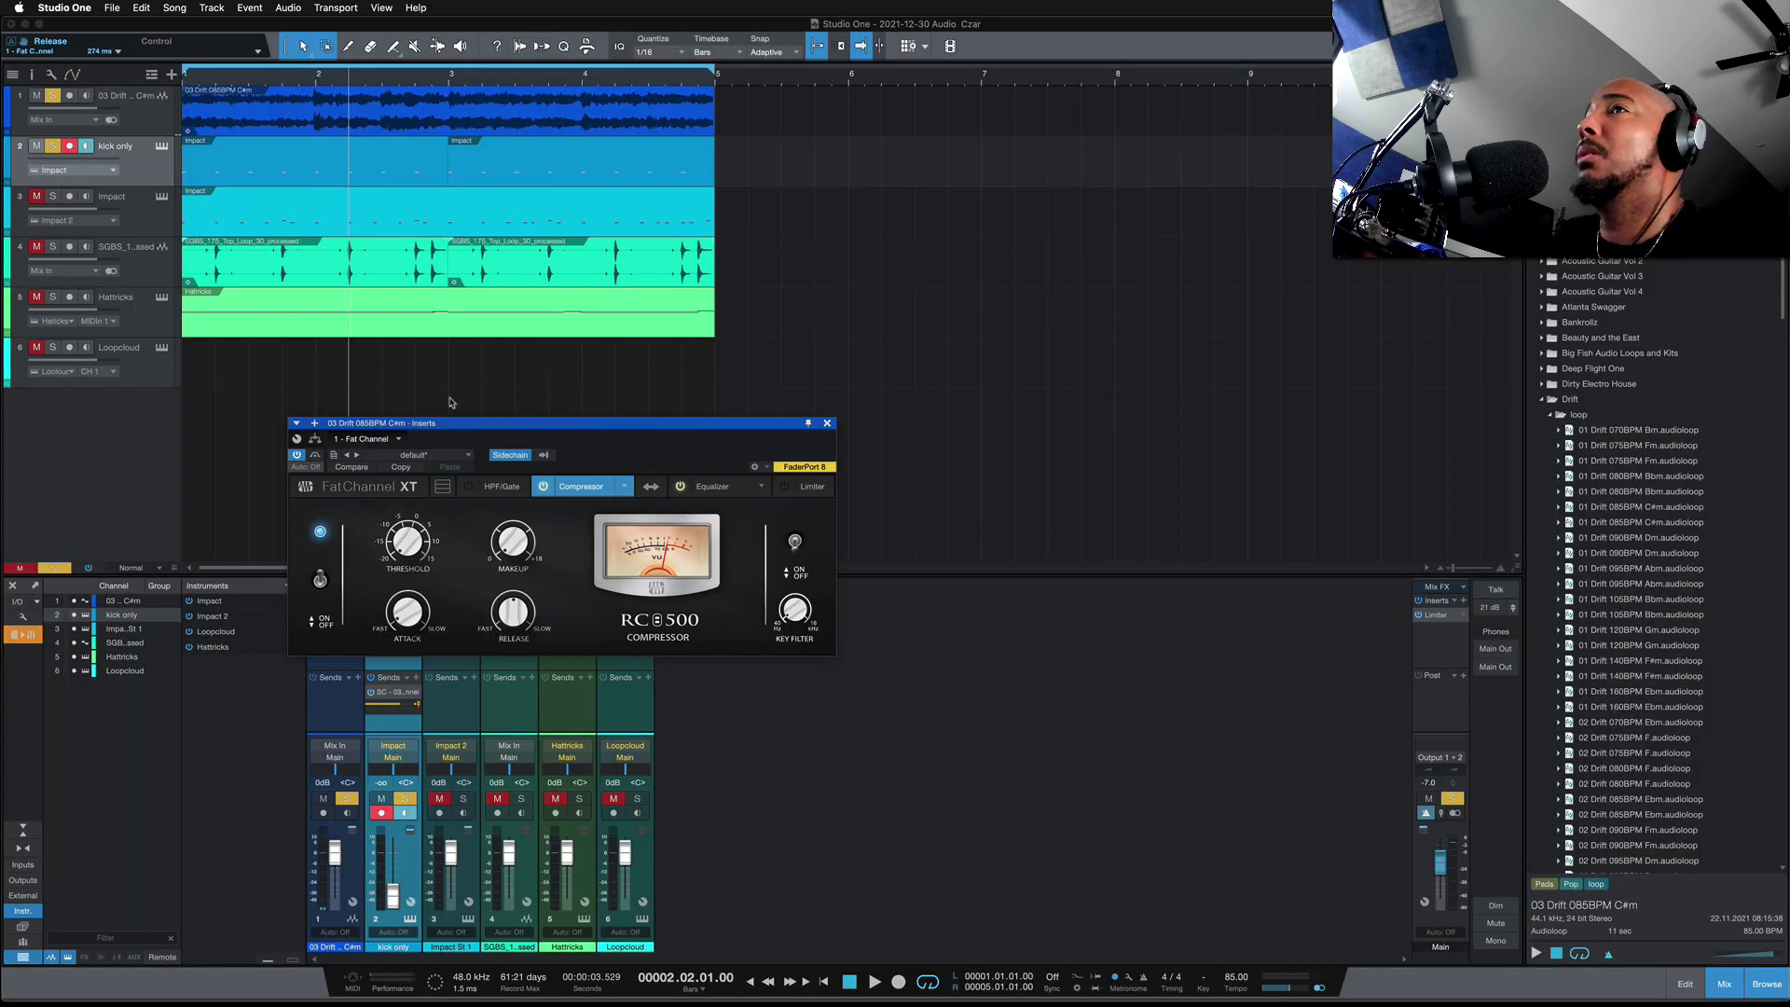
Step: Close the insert window and Alt-drag a copy of the first Impact event on kick only
{"action": "left_click", "coordinate": [485, 160]}
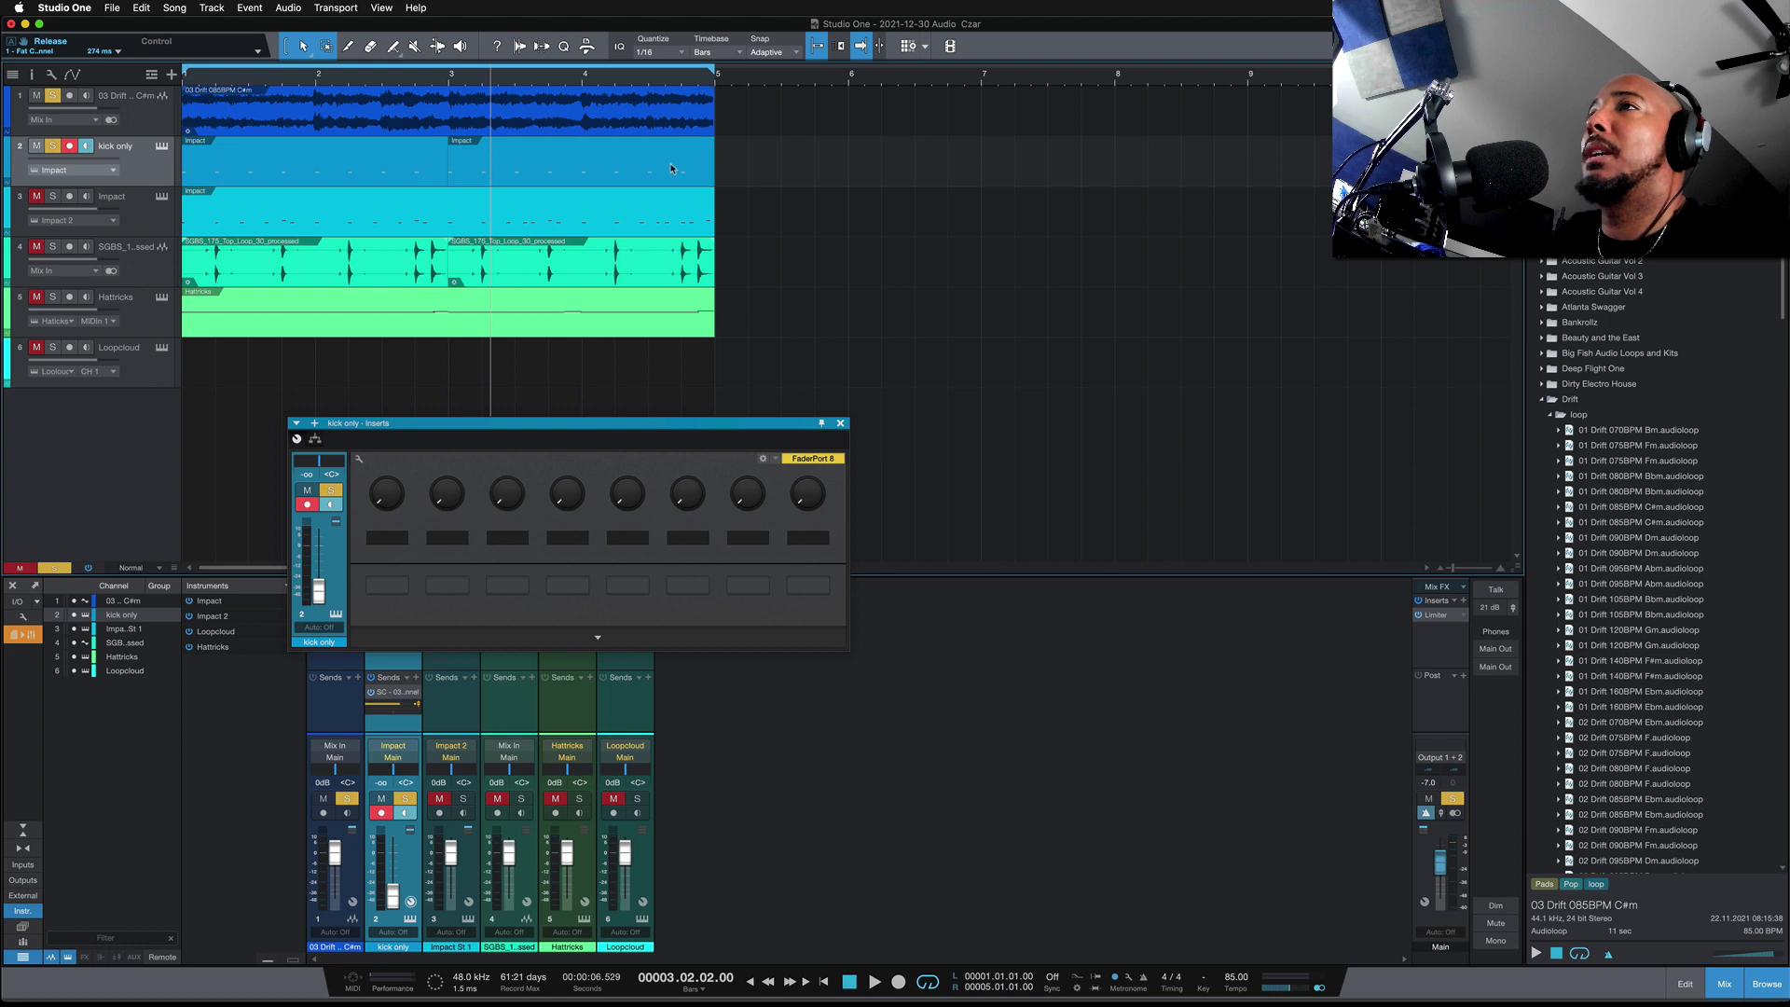
{"action": "left_click", "coordinate": [840, 422]}
{"action": "left_click", "coordinate": [416, 183]}
{"action": "left_click_drag", "start_coordinate": [374, 182], "coordinate": [265, 168]}
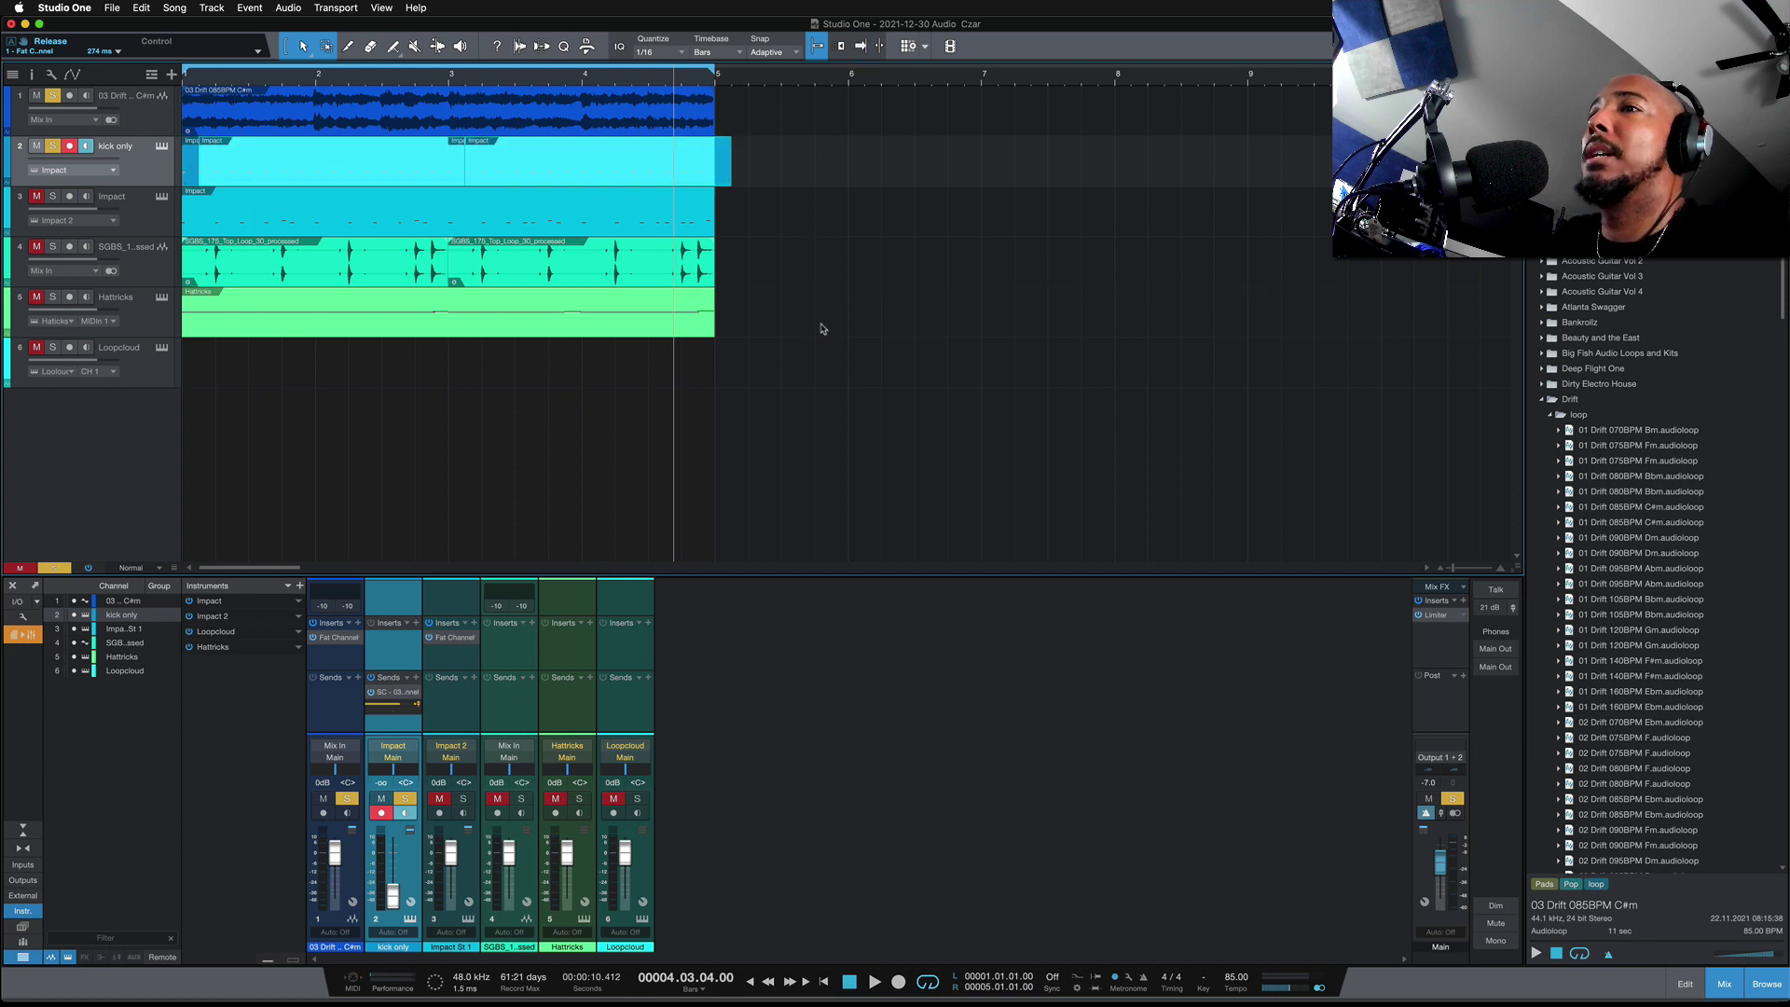
Step: Turn on autoscroll and play the song from the beginning
{"action": "key", "text": "f"}
{"action": "key", "text": "space"}
{"action": "key", "text": "space"}
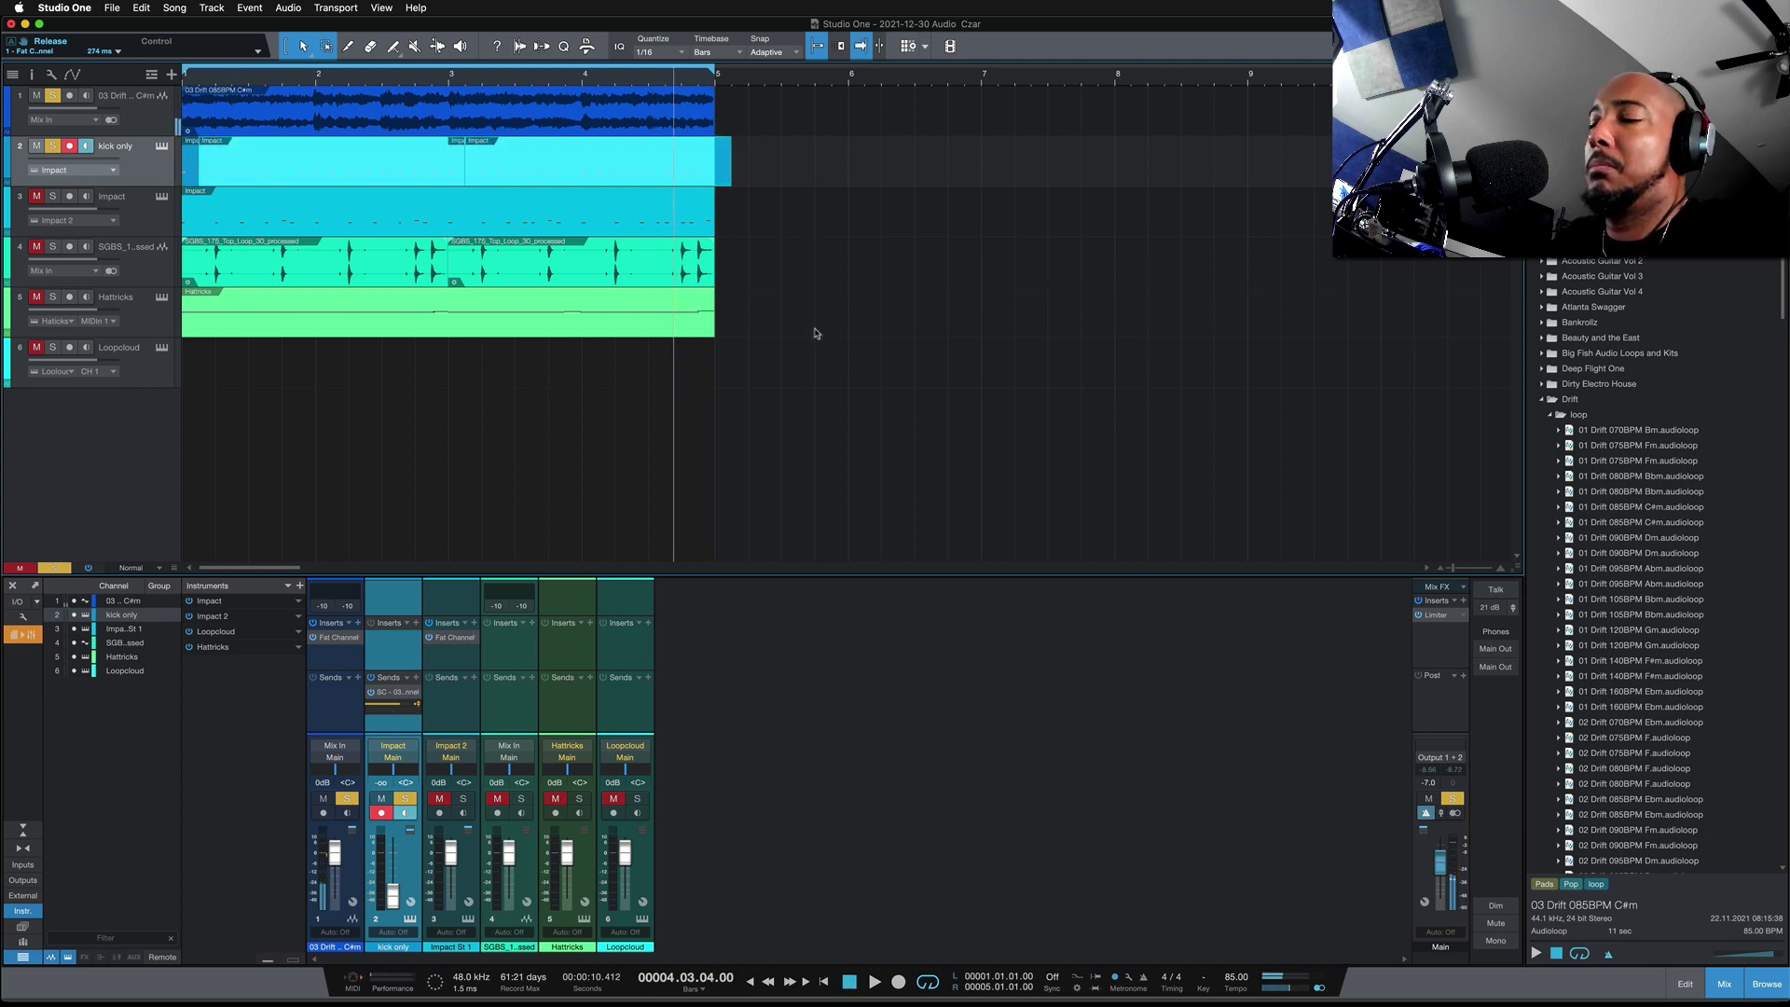
{"action": "key", "text": "Home"}
{"action": "key", "text": "space"}
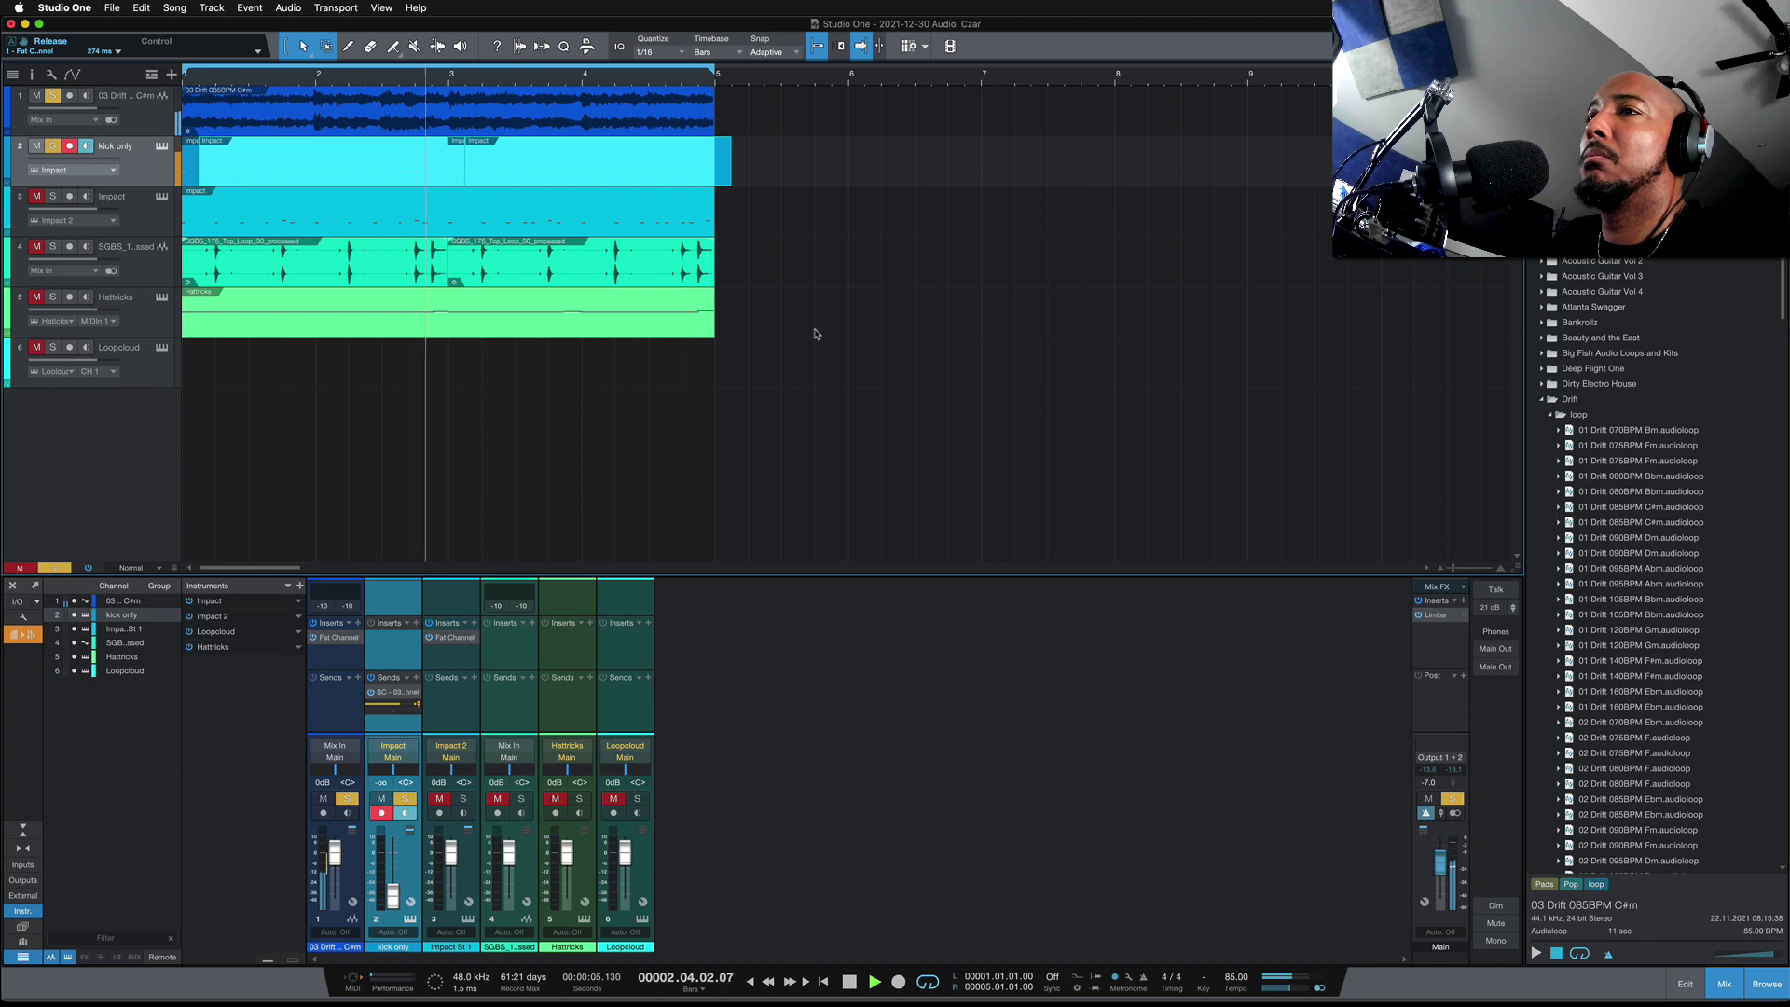
Step: Turn the 03 Drift Fat Channel threshold up to about -13.5 dB
{"action": "left_click", "coordinate": [339, 637]}
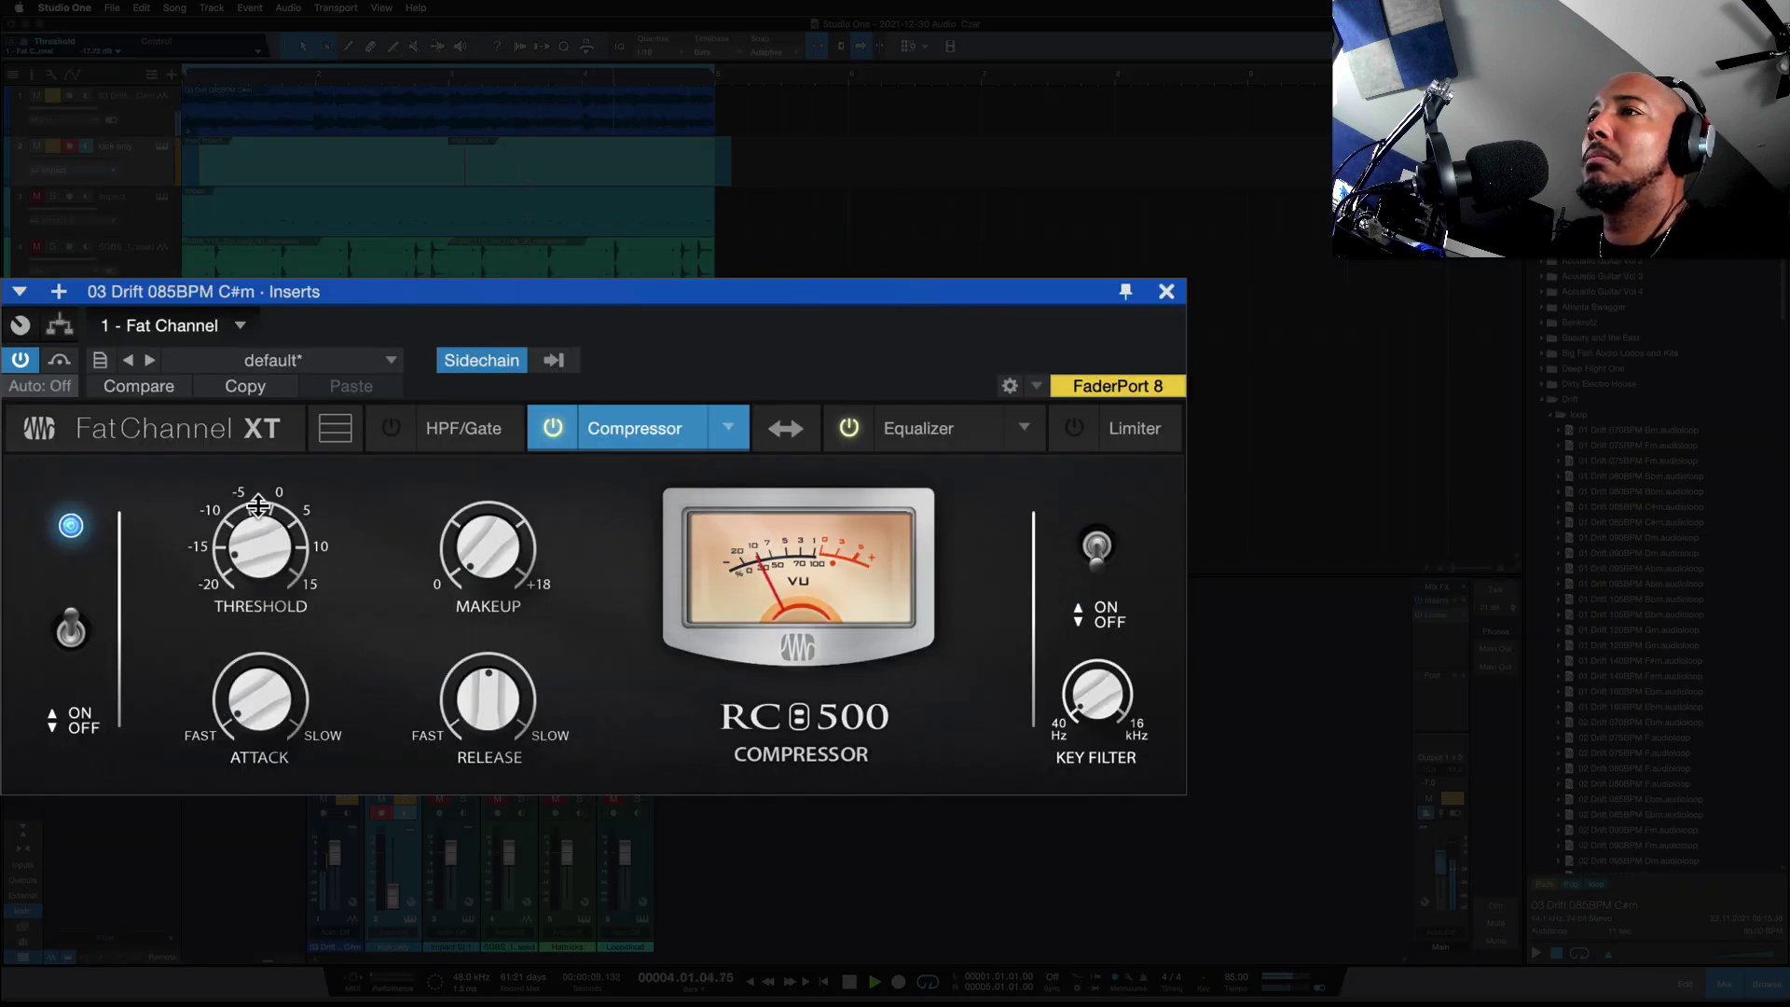
{"action": "left_click_drag", "start_coordinate": [258, 505], "coordinate": [259, 490]}
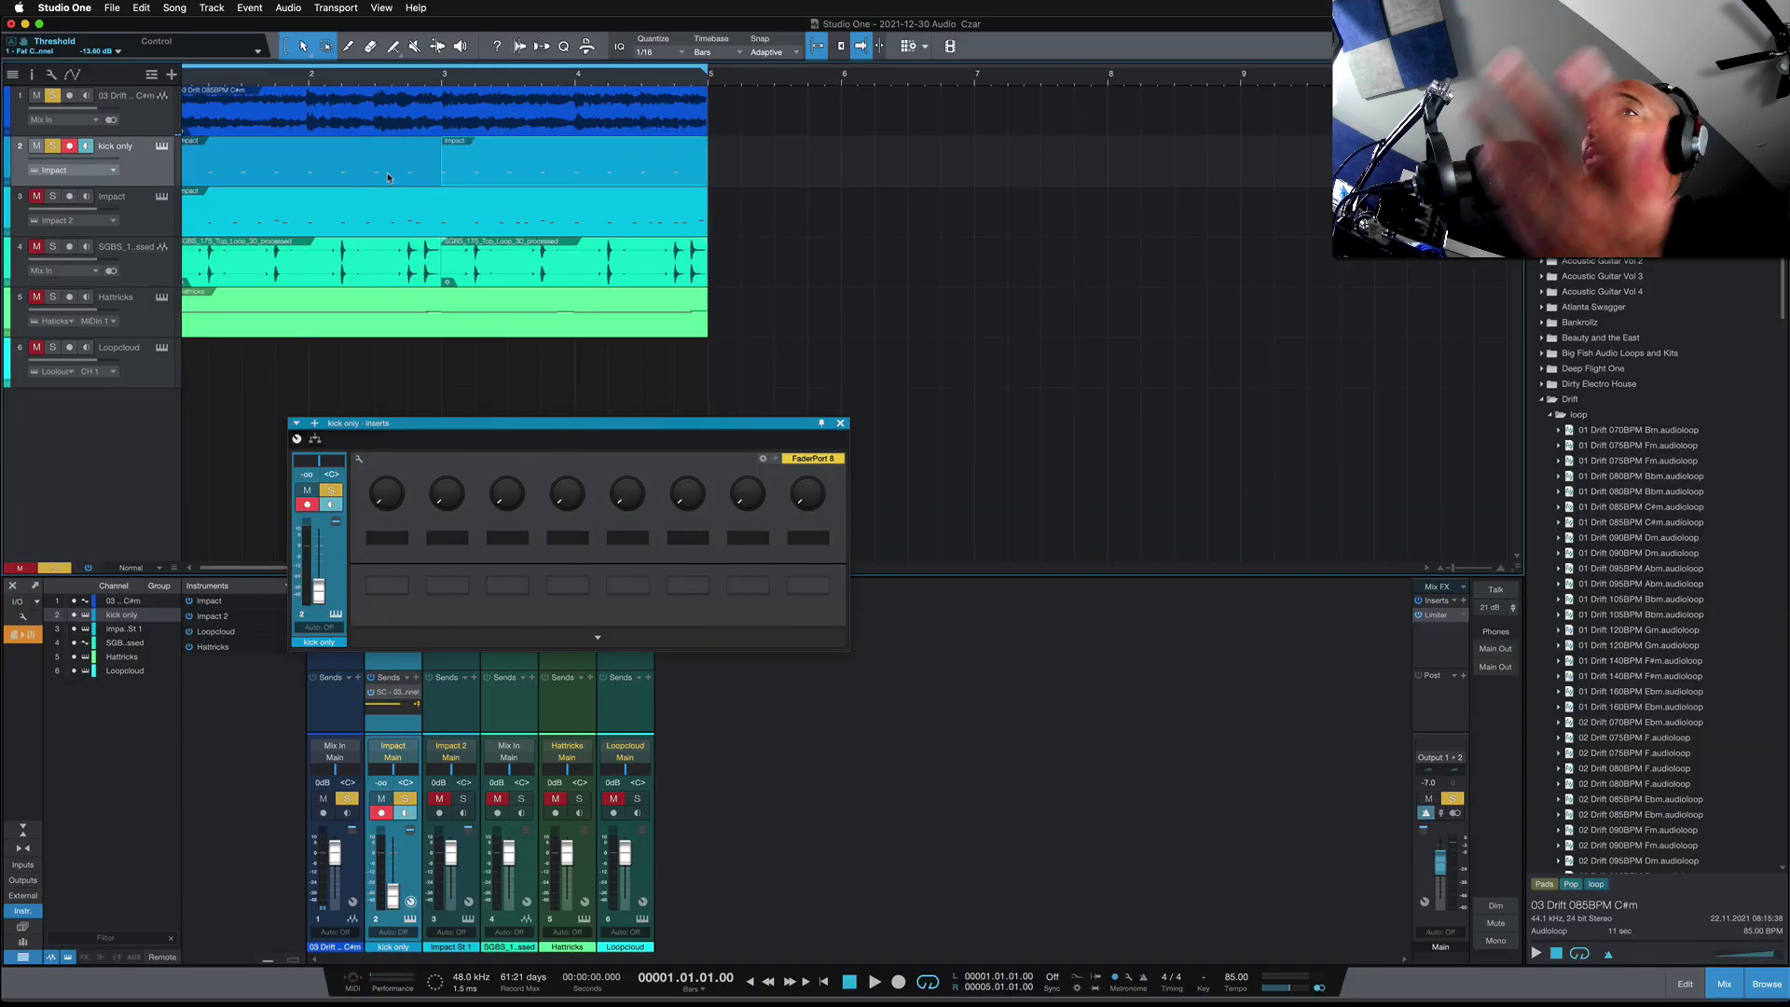
Step: Unmute and solo the Impact, SGBS and Hattricks tracks
{"action": "left_click", "coordinate": [37, 196]}
{"action": "left_click", "coordinate": [52, 196]}
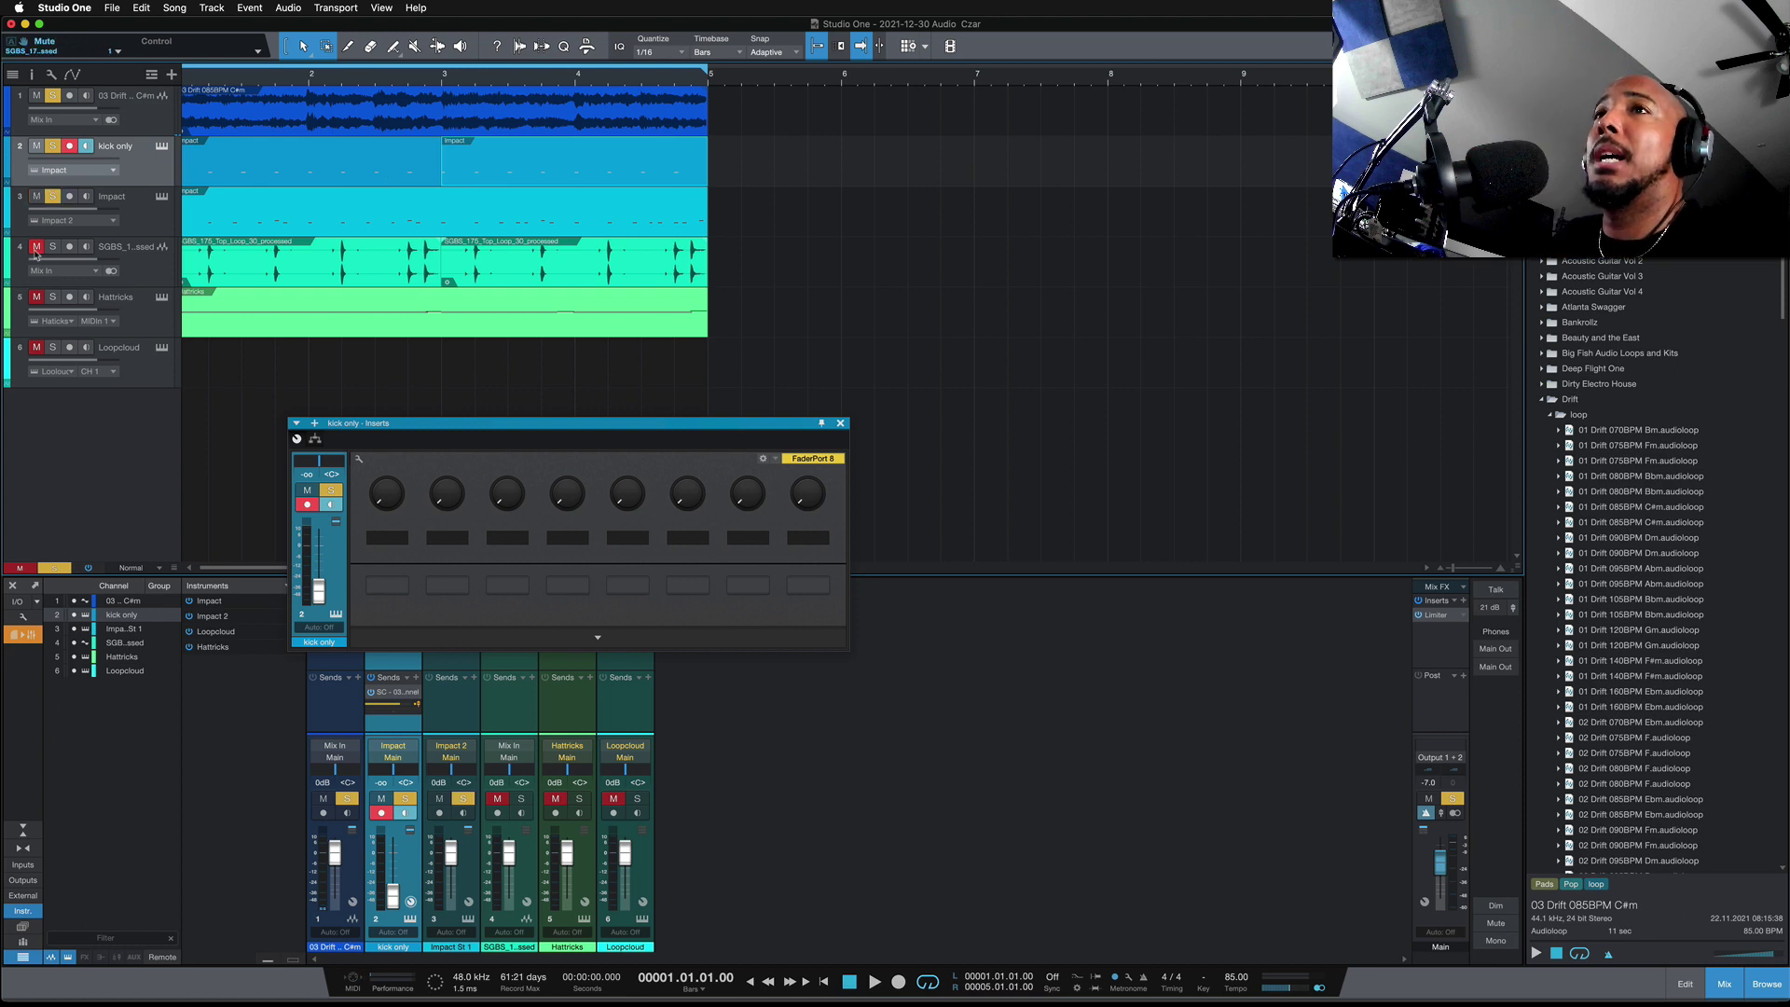
{"action": "left_click", "coordinate": [36, 246]}
{"action": "left_click", "coordinate": [36, 296]}
{"action": "left_click", "coordinate": [53, 297]}
{"action": "left_click", "coordinate": [52, 247]}
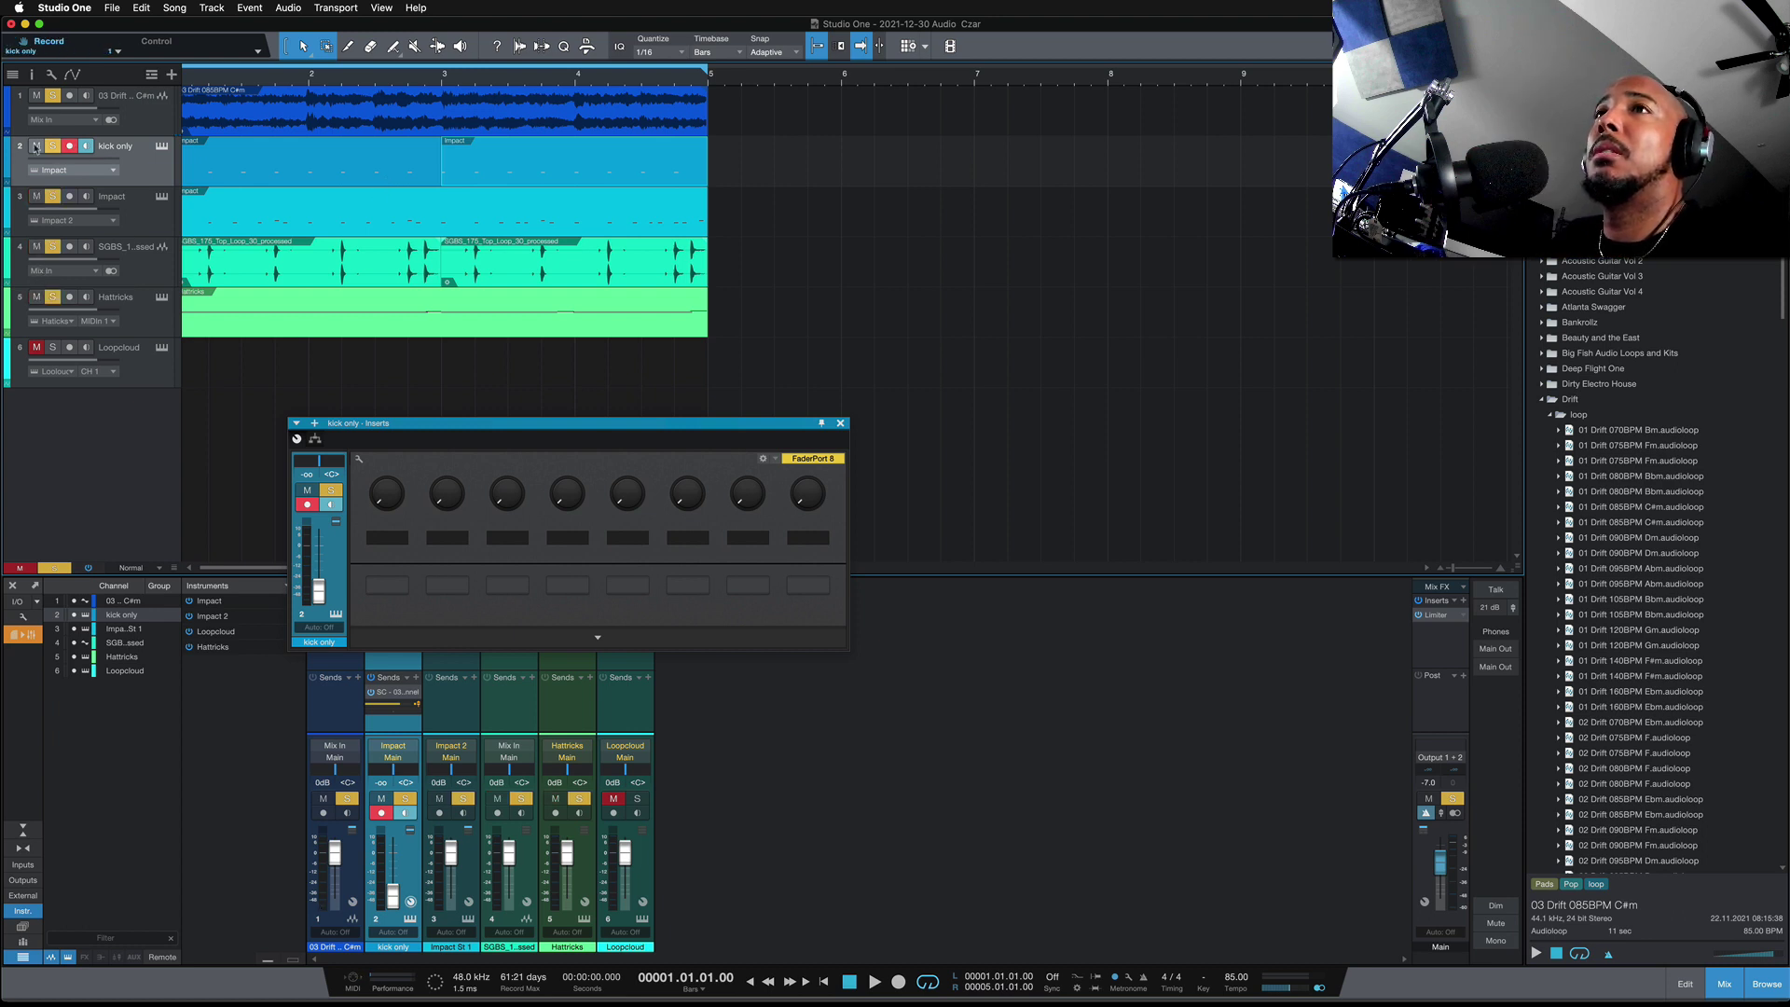
Step: Keep kick only unmuted and soloed, then play the full mix
{"action": "left_click", "coordinate": [36, 145]}
{"action": "left_click", "coordinate": [52, 146]}
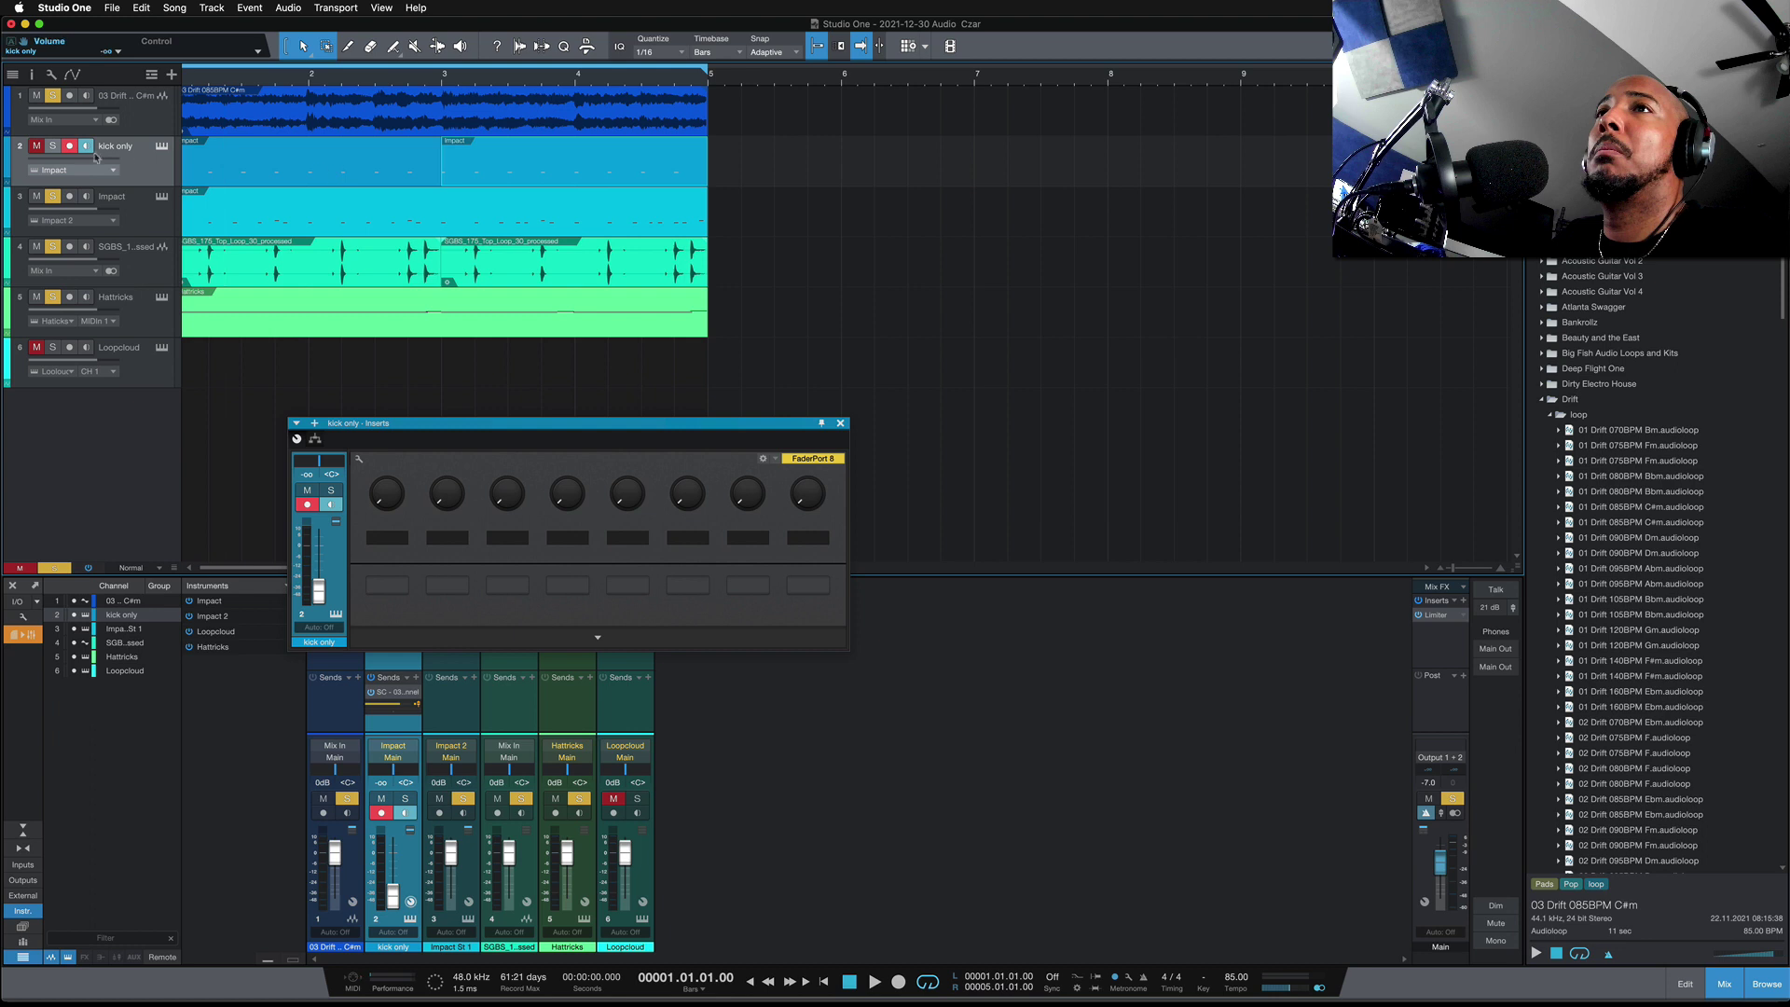
{"action": "left_click", "coordinate": [36, 146]}
{"action": "left_click", "coordinate": [53, 145]}
{"action": "key", "text": "space"}
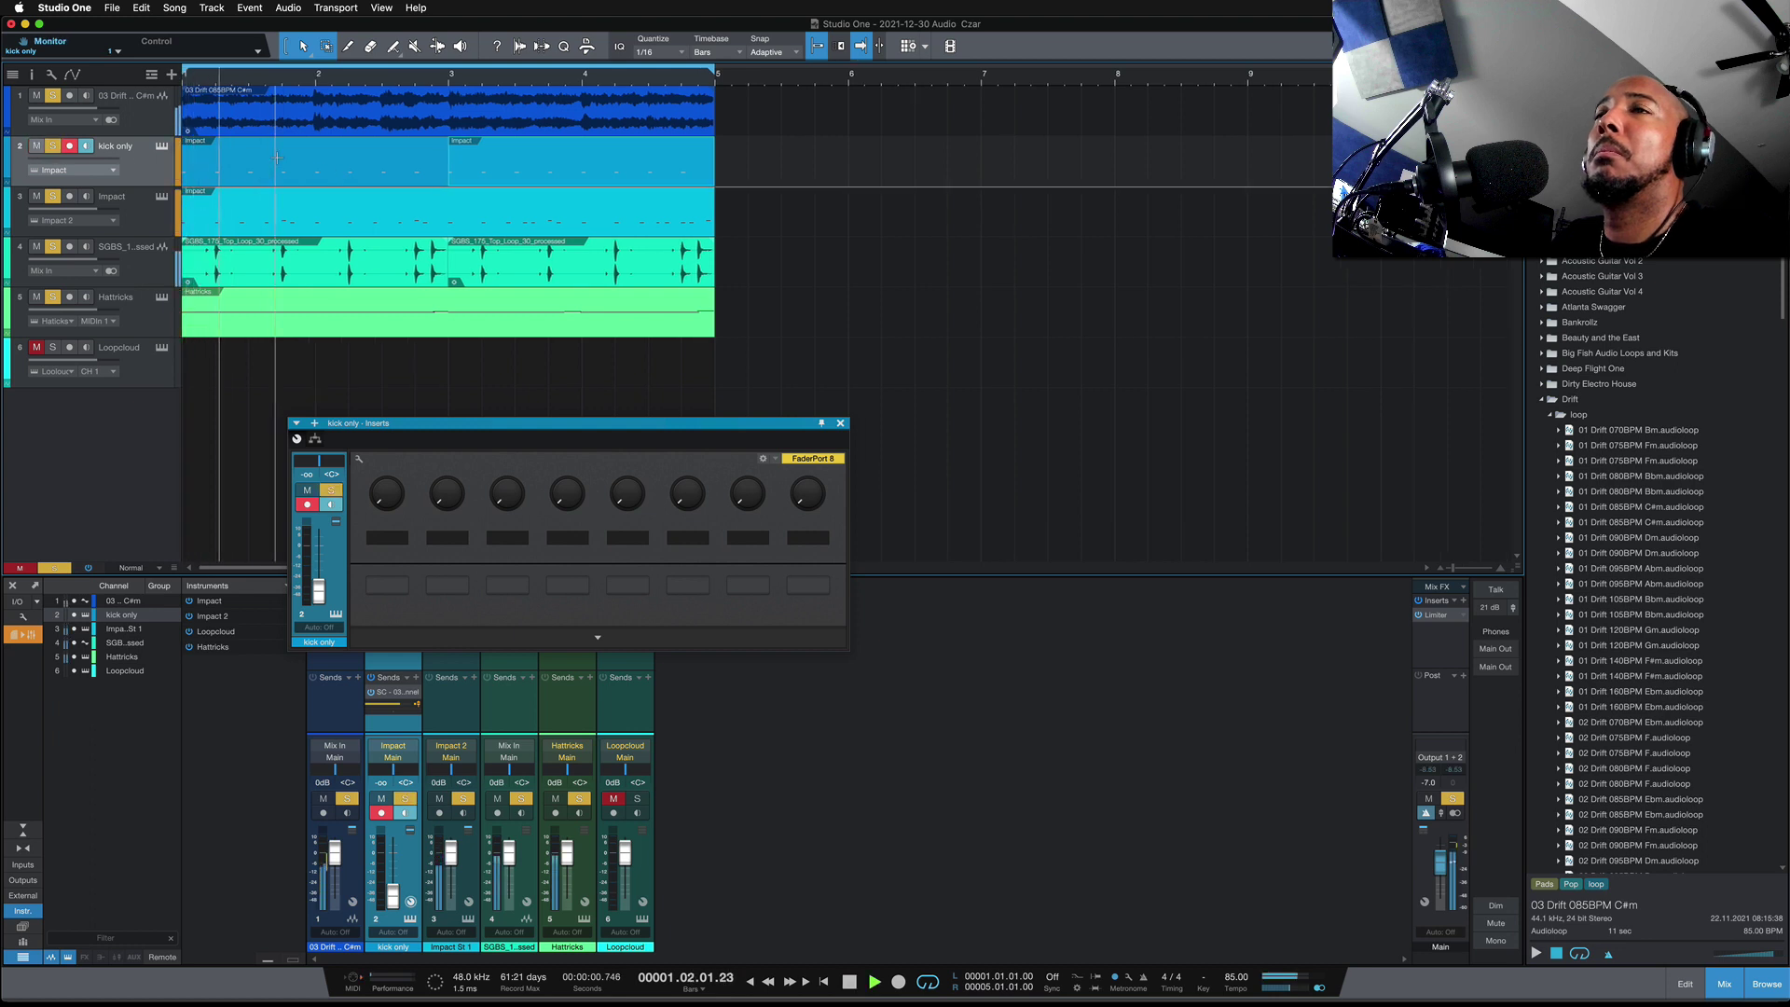